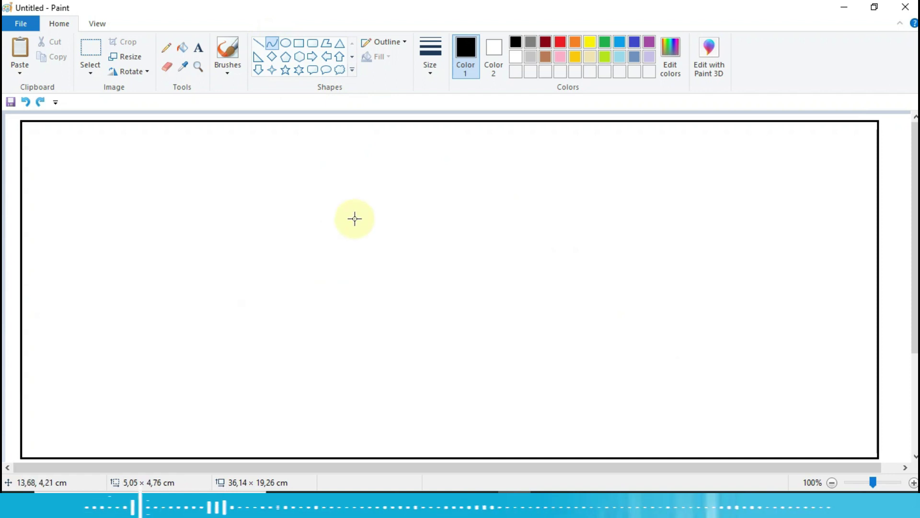
Step: Draw the whale's rounded head as an open curve, with a small pointed dorsal fin at the end of its upper edge
{"action": "mouse_move", "coordinate": [359, 207]}
{"action": "left_mouse_down"}
{"action": "mouse_move", "coordinate": [300, 252]}
{"action": "mouse_move", "coordinate": [230, 338]}
{"action": "mouse_move", "coordinate": [294, 245]}
{"action": "mouse_move", "coordinate": [236, 207]}
{"action": "mouse_move", "coordinate": [235, 181]}
{"action": "mouse_move", "coordinate": [240, 244]}
{"action": "mouse_move", "coordinate": [154, 276]}
{"action": "left_mouse_up"}
{"action": "left_click", "coordinate": [435, 309]}
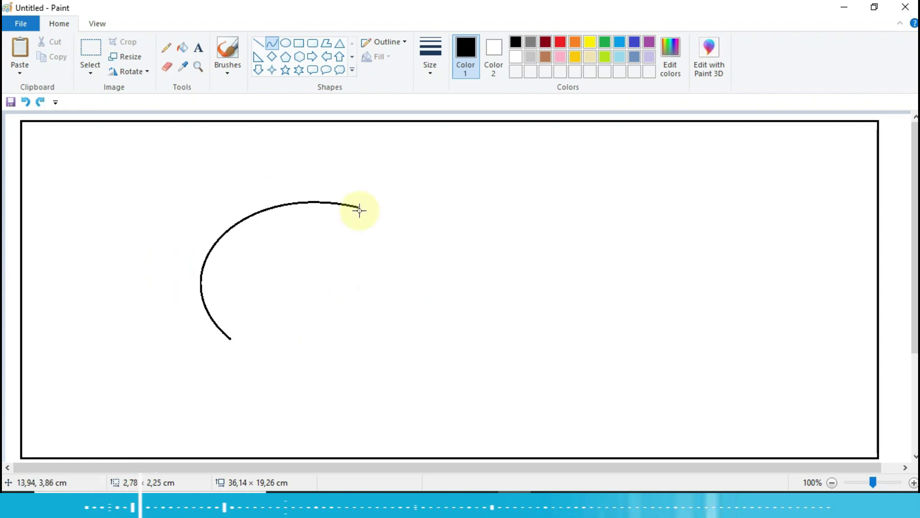
{"action": "left_click_drag", "start_coordinate": [359, 207], "coordinate": [351, 181]}
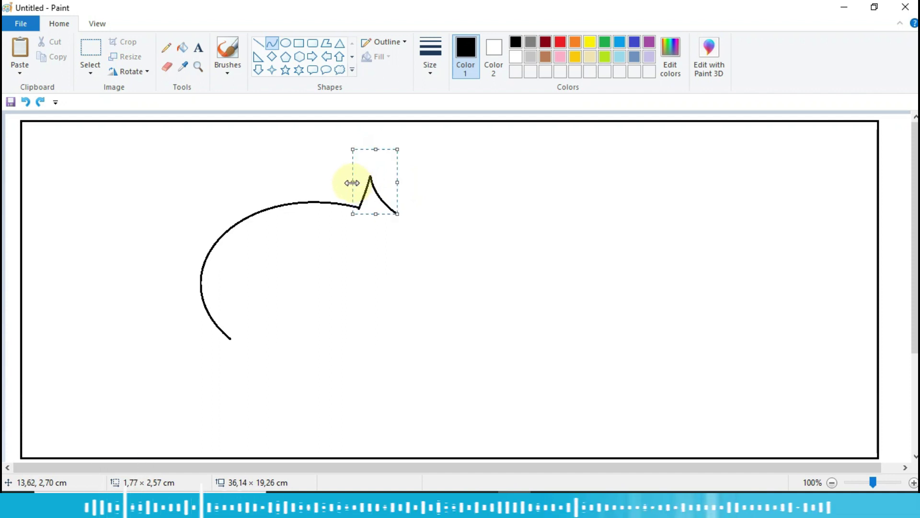
{"action": "left_click", "coordinate": [527, 284]}
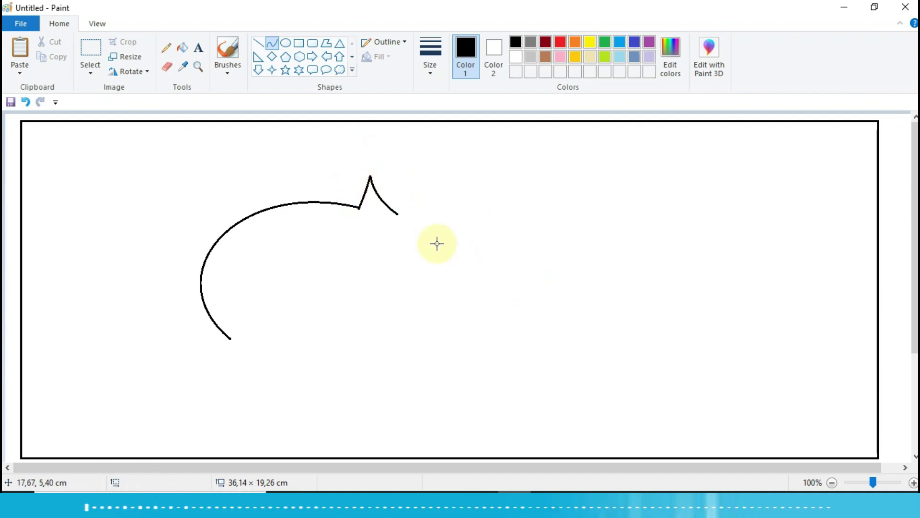
Step: Draw the whale's back as a gently sloping curve from the dorsal fin to the base of the tail
{"action": "left_click_drag", "start_coordinate": [402, 216], "coordinate": [593, 249]}
{"action": "left_click_drag", "start_coordinate": [431, 230], "coordinate": [583, 273]}
{"action": "left_click", "coordinate": [649, 308]}
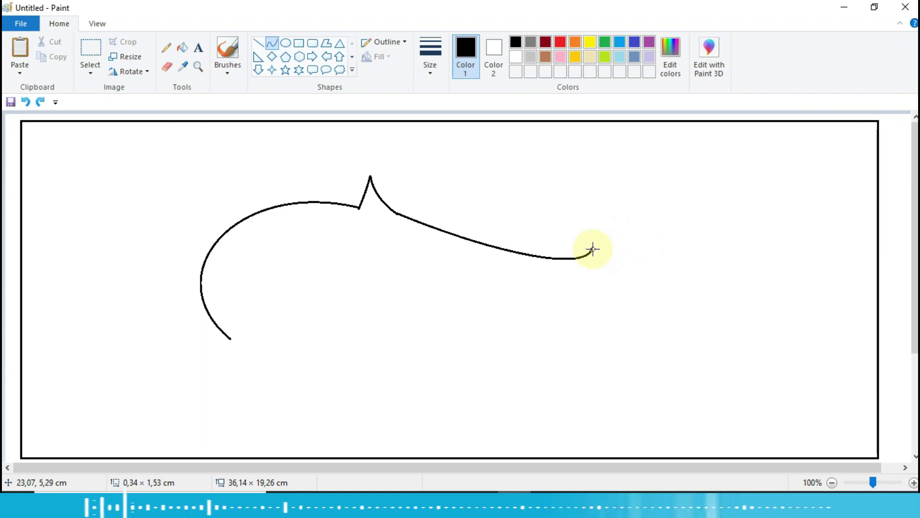
Step: Draw the raised tail with curves, forming two pointed flukes separated by a notch
{"action": "left_click_drag", "start_coordinate": [592, 249], "coordinate": [644, 230]}
{"action": "left_click_drag", "start_coordinate": [635, 191], "coordinate": [650, 210]}
{"action": "left_click", "coordinate": [701, 266]}
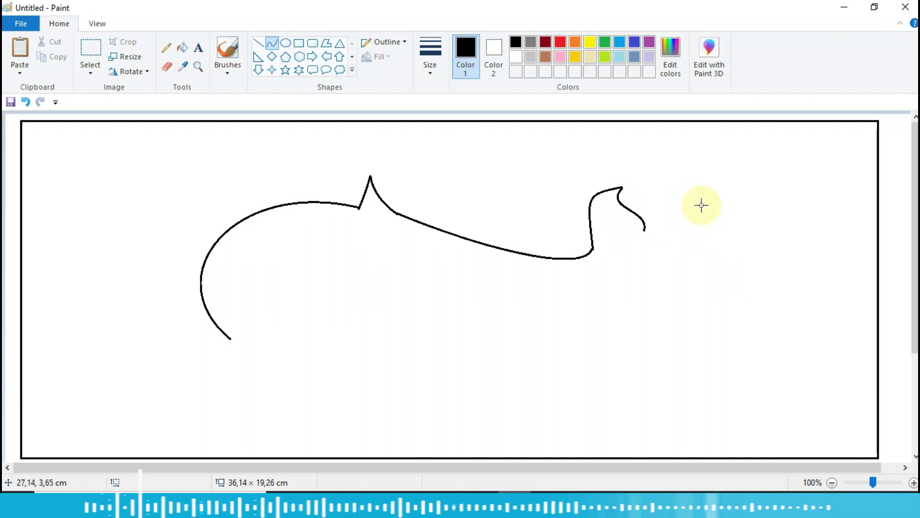
{"action": "left_click_drag", "start_coordinate": [701, 205], "coordinate": [604, 266]}
{"action": "left_click", "coordinate": [710, 208]}
{"action": "left_click_drag", "start_coordinate": [644, 214], "coordinate": [651, 292]}
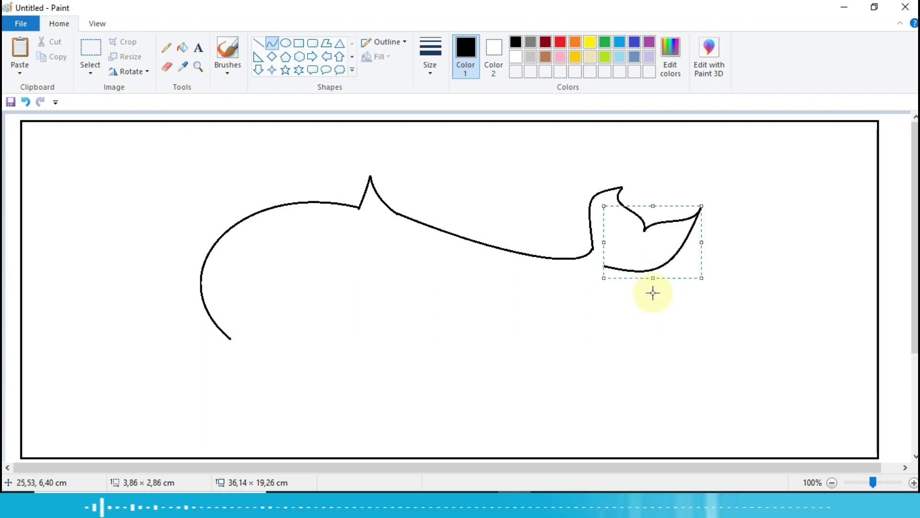
{"action": "left_click", "coordinate": [651, 292]}
Step: Draw the rear belly as a downward-bulging curve from the lower tail base toward the middle of the body
{"action": "left_click_drag", "start_coordinate": [605, 266], "coordinate": [405, 340]}
{"action": "left_click_drag", "start_coordinate": [532, 273], "coordinate": [493, 359]}
{"action": "left_click", "coordinate": [681, 398]}
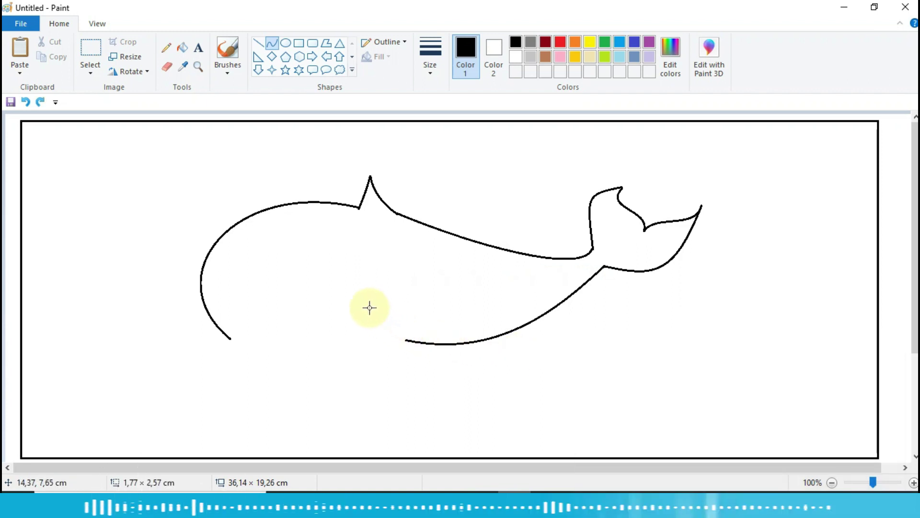
Step: Draw a pointed pectoral fin about 2.8 cm tall from two curves at the front end of the belly line
{"action": "left_click_drag", "start_coordinate": [373, 307], "coordinate": [415, 352]}
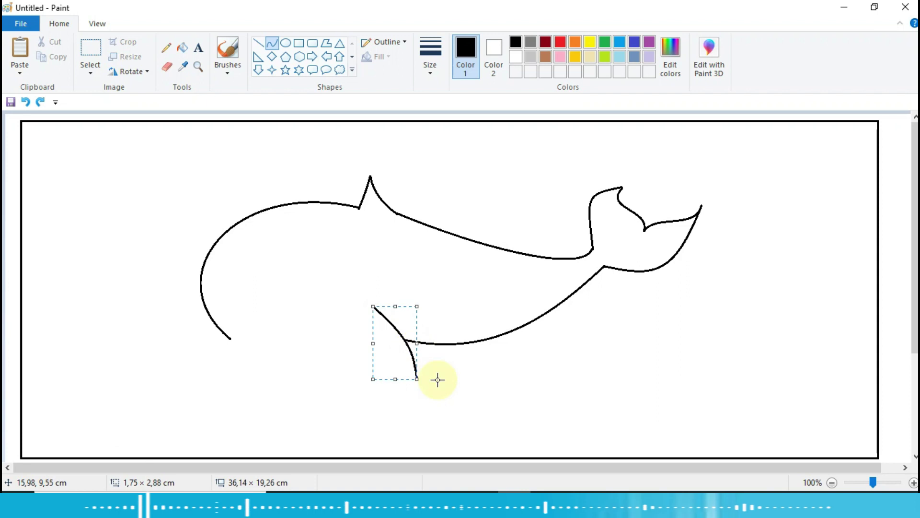
{"action": "left_click_drag", "start_coordinate": [357, 311], "coordinate": [416, 381]}
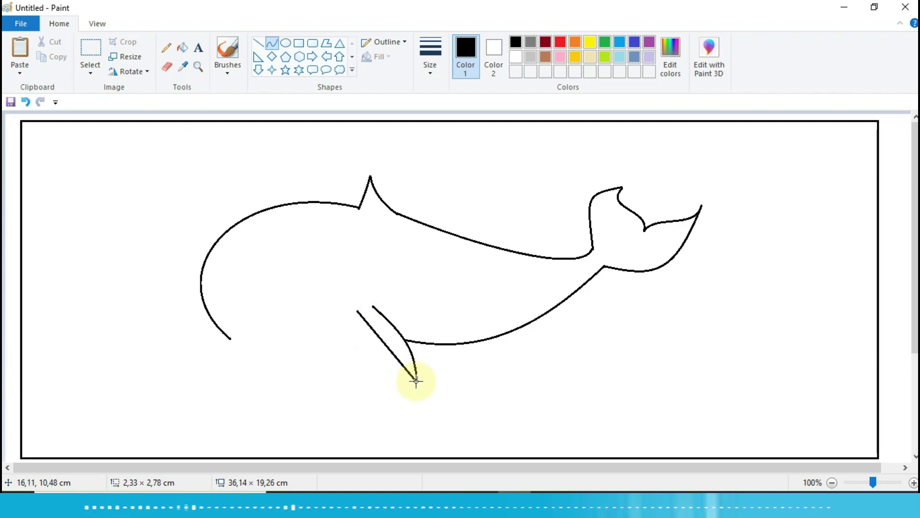
{"action": "left_click_drag", "start_coordinate": [366, 308], "coordinate": [386, 372]}
{"action": "left_click", "coordinate": [414, 382]}
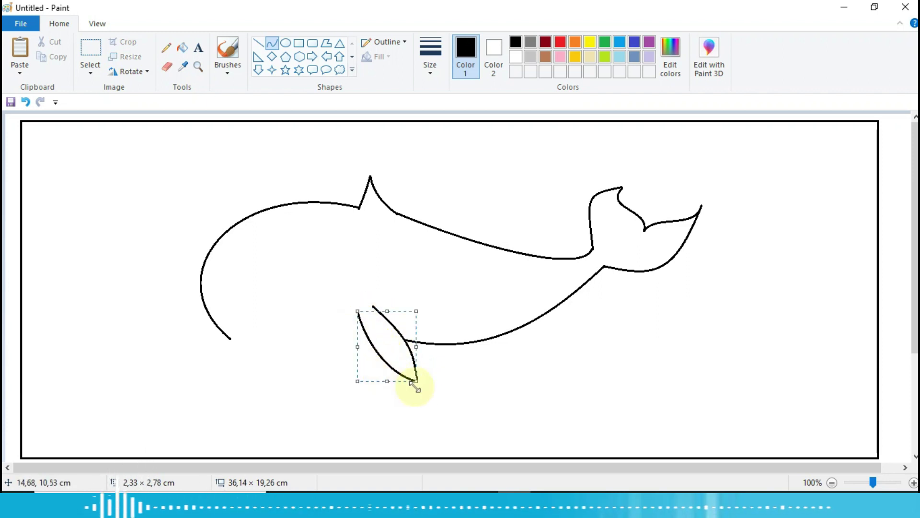
{"action": "left_click", "coordinate": [431, 396]}
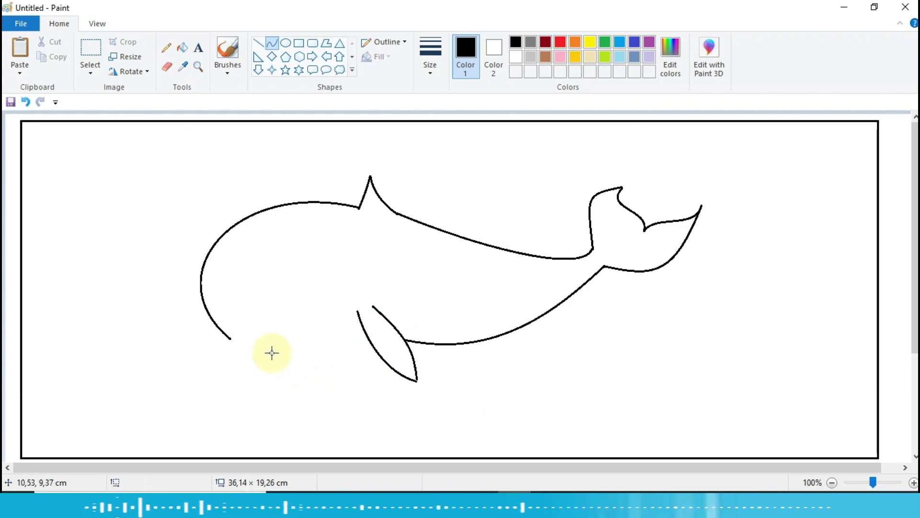
Step: Close the underside of the head up to the pectoral fin and draw a leaf-shaped mouth about 4.4 cm wide with two curves
{"action": "left_click_drag", "start_coordinate": [230, 338], "coordinate": [321, 366]}
{"action": "left_click", "coordinate": [507, 400]}
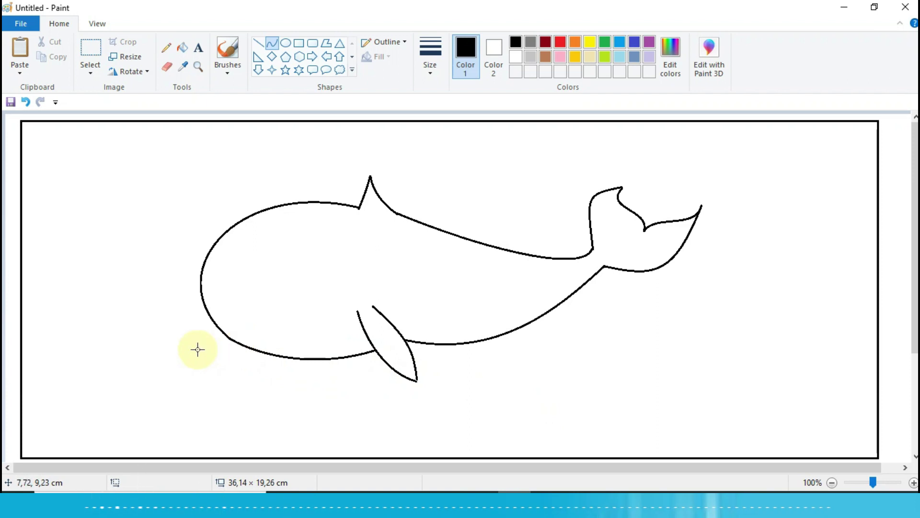
{"action": "left_click_drag", "start_coordinate": [226, 333], "coordinate": [339, 301]}
{"action": "mouse_move", "coordinate": [255, 330]}
{"action": "left_mouse_down"}
{"action": "mouse_move", "coordinate": [269, 335]}
{"action": "mouse_move", "coordinate": [287, 318]}
{"action": "mouse_move", "coordinate": [302, 329]}
{"action": "left_mouse_up"}
{"action": "left_click", "coordinate": [353, 284]}
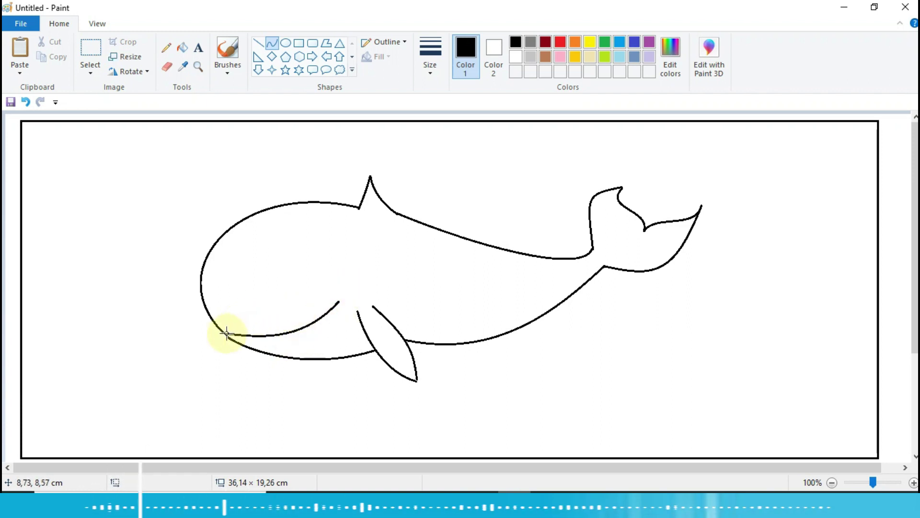
{"action": "left_click_drag", "start_coordinate": [232, 331], "coordinate": [338, 301]}
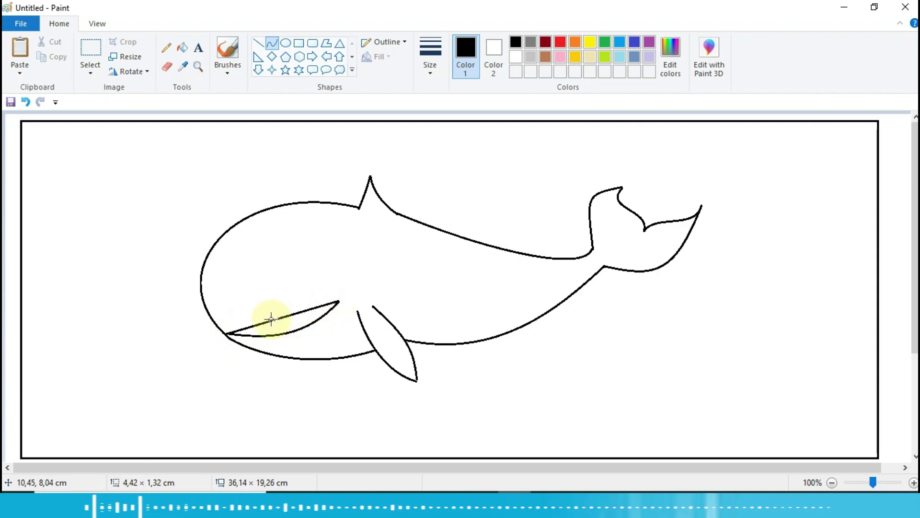
{"action": "left_click_drag", "start_coordinate": [250, 318], "coordinate": [296, 287]}
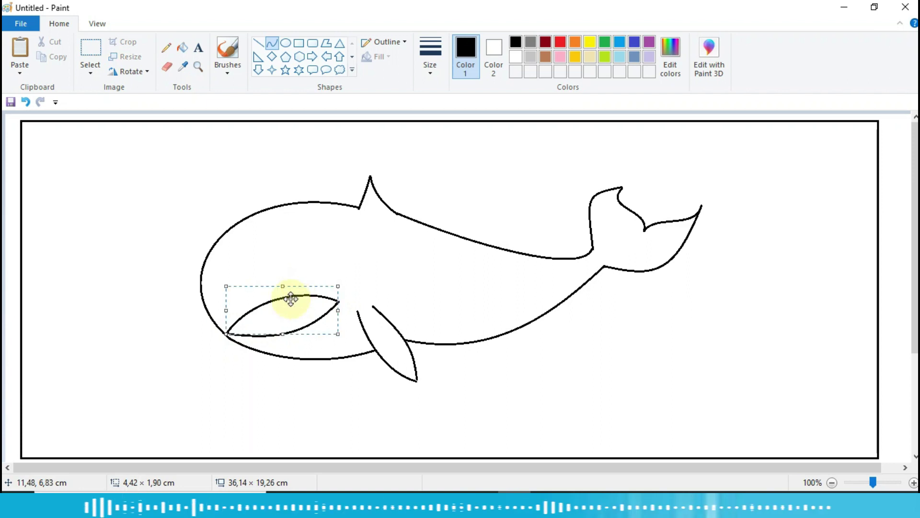
{"action": "left_click", "coordinate": [551, 437]}
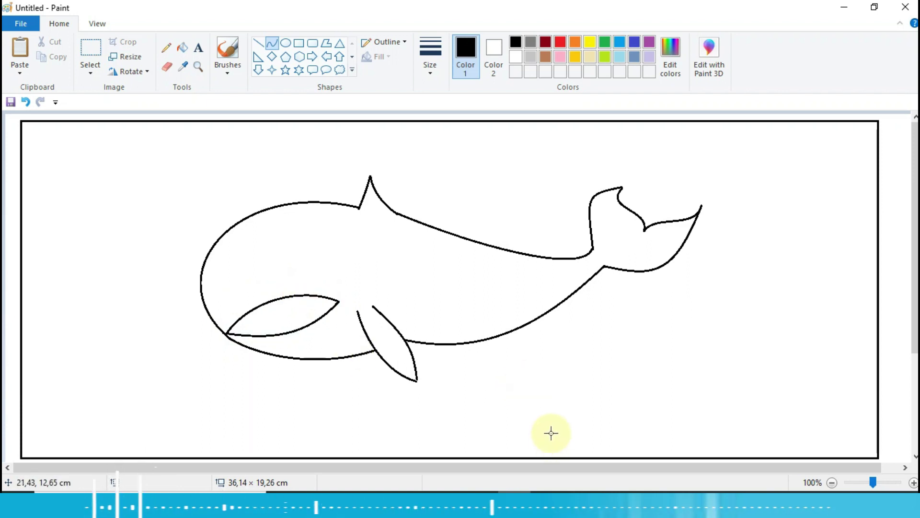
Step: Draw a zigzag row of upper teeth with straight lines along the mouth's upper edge and erase the stray dot inside the mouth
{"action": "left_click", "coordinate": [200, 67]}
{"action": "left_click", "coordinate": [345, 242]}
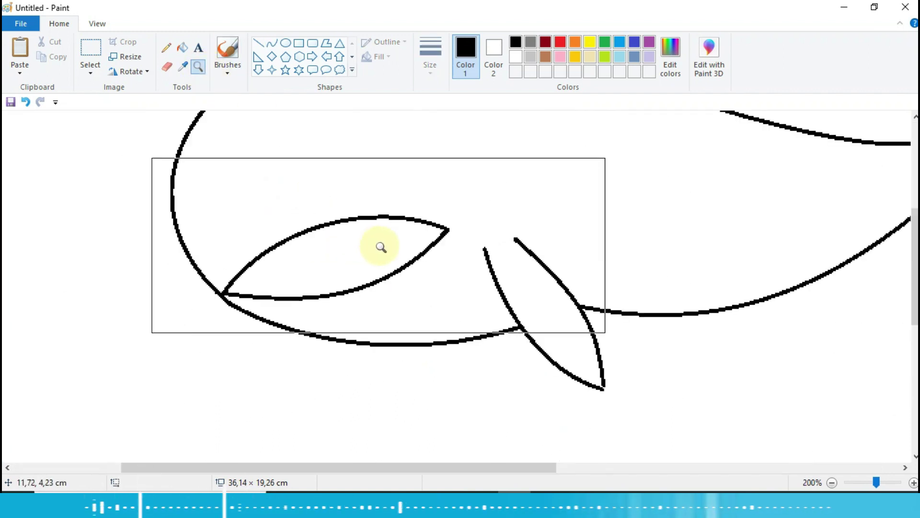
{"action": "left_click", "coordinate": [259, 44]}
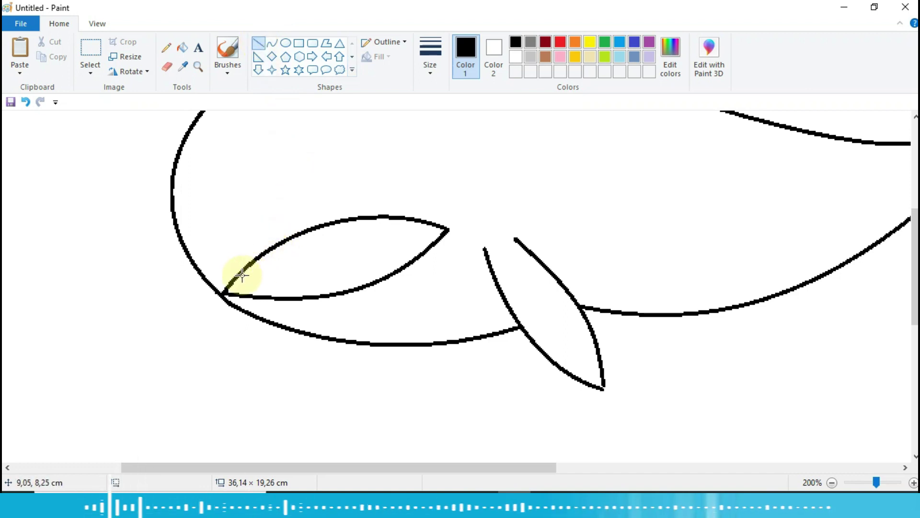
{"action": "left_click_drag", "start_coordinate": [236, 277], "coordinate": [278, 272]}
{"action": "left_click_drag", "start_coordinate": [277, 272], "coordinate": [276, 248]}
{"action": "left_click_drag", "start_coordinate": [276, 248], "coordinate": [324, 226]}
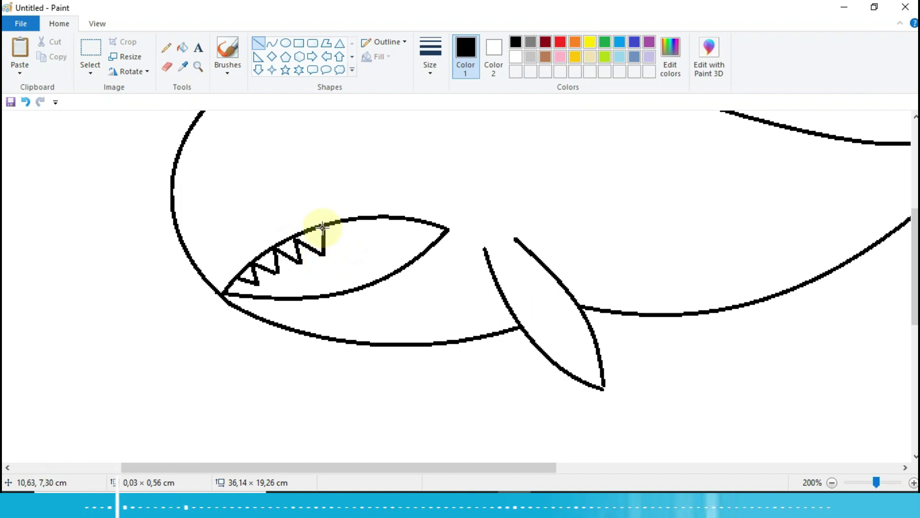
{"action": "left_click", "coordinate": [319, 226]}
{"action": "left_click_drag", "start_coordinate": [321, 225], "coordinate": [369, 233]}
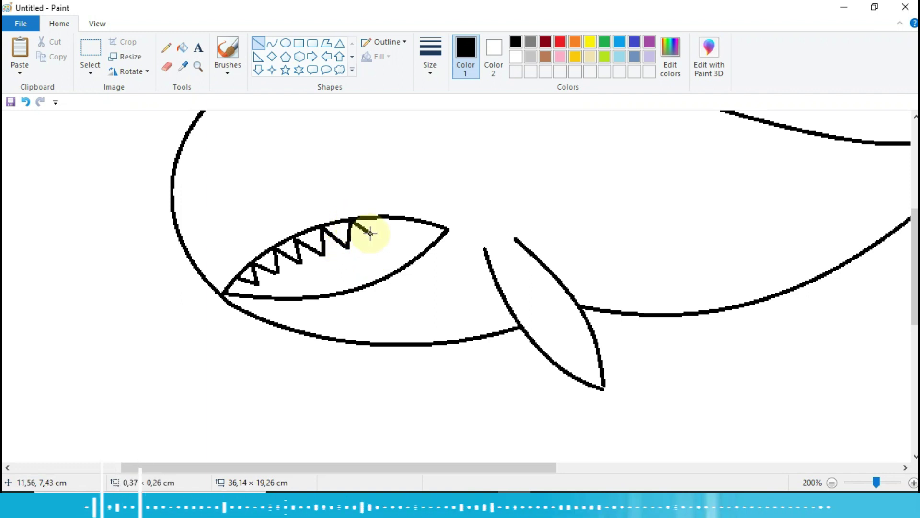
{"action": "mouse_move", "coordinate": [371, 242]}
{"action": "left_mouse_down"}
{"action": "mouse_move", "coordinate": [378, 218]}
{"action": "mouse_move", "coordinate": [389, 231]}
{"action": "mouse_move", "coordinate": [430, 189]}
{"action": "mouse_move", "coordinate": [397, 235]}
{"action": "mouse_move", "coordinate": [439, 195]}
{"action": "mouse_move", "coordinate": [404, 214]}
{"action": "mouse_move", "coordinate": [411, 231]}
{"action": "mouse_move", "coordinate": [446, 199]}
{"action": "mouse_move", "coordinate": [419, 234]}
{"action": "mouse_move", "coordinate": [428, 221]}
{"action": "left_mouse_up"}
{"action": "left_click", "coordinate": [395, 256]}
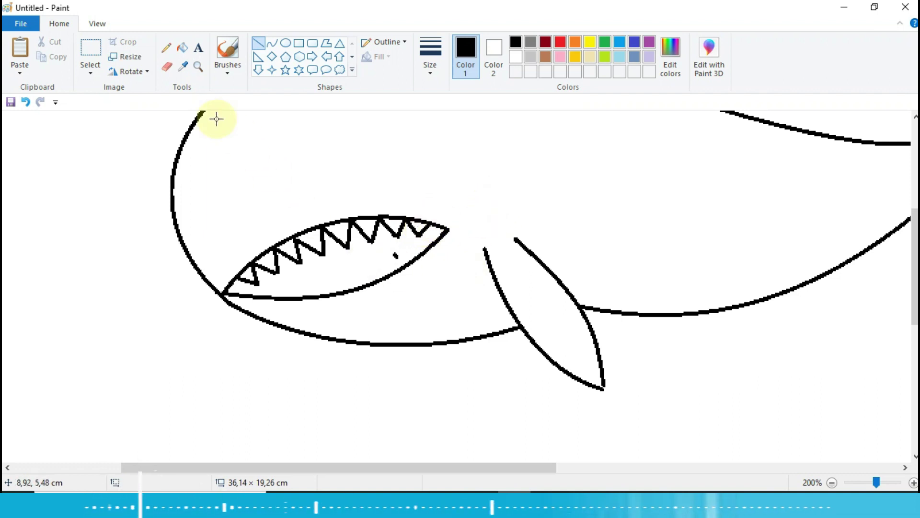
{"action": "left_click", "coordinate": [167, 67]}
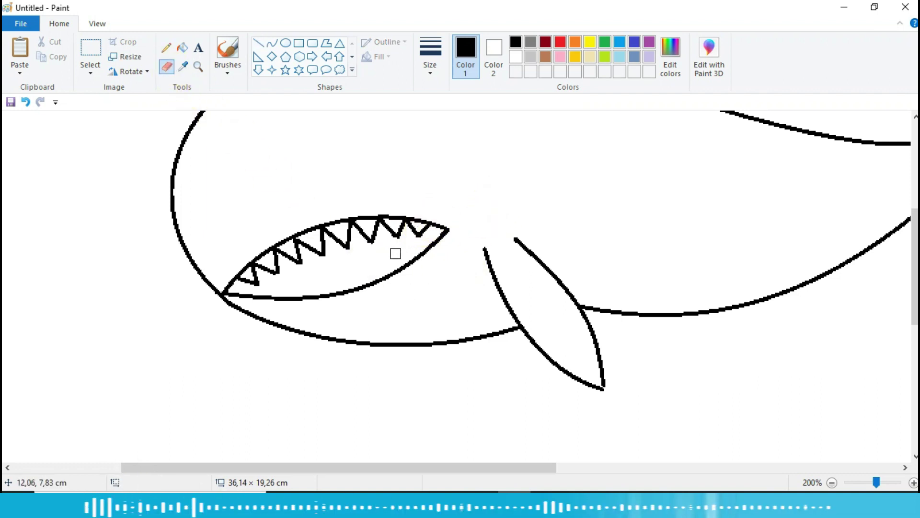
Step: Draw a zigzag row of lower teeth with straight lines along the mouth's lower edge
{"action": "left_click", "coordinate": [257, 43]}
{"action": "left_click_drag", "start_coordinate": [267, 277], "coordinate": [253, 295]}
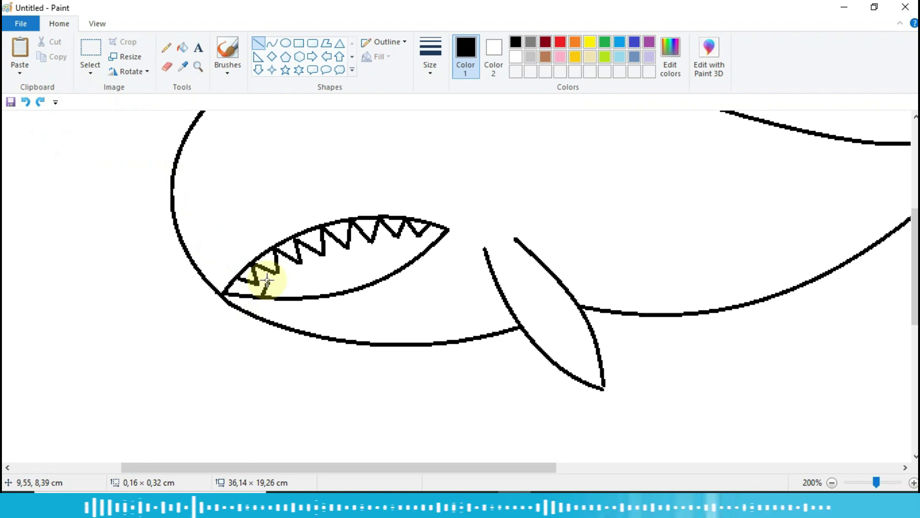
{"action": "mouse_move", "coordinate": [269, 281]}
{"action": "left_mouse_down"}
{"action": "mouse_move", "coordinate": [279, 293]}
{"action": "mouse_move", "coordinate": [299, 262]}
{"action": "left_mouse_up"}
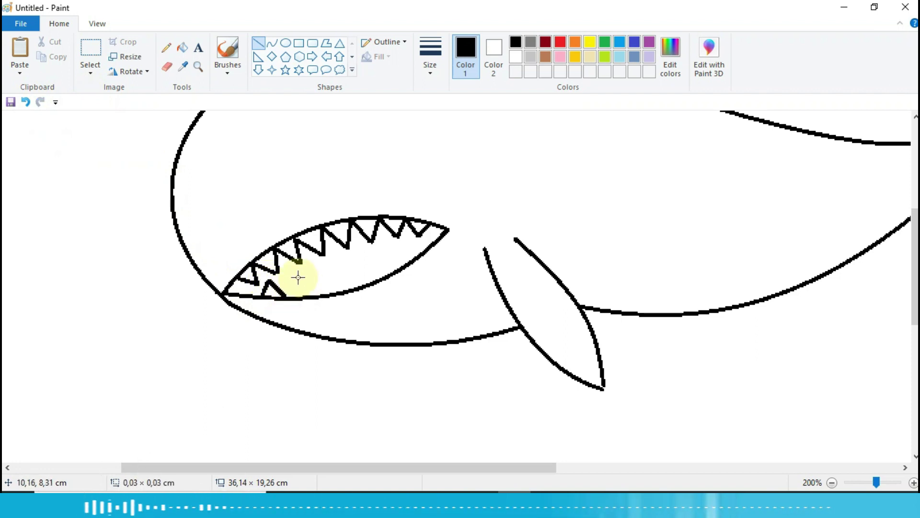
{"action": "left_click", "coordinate": [298, 276]}
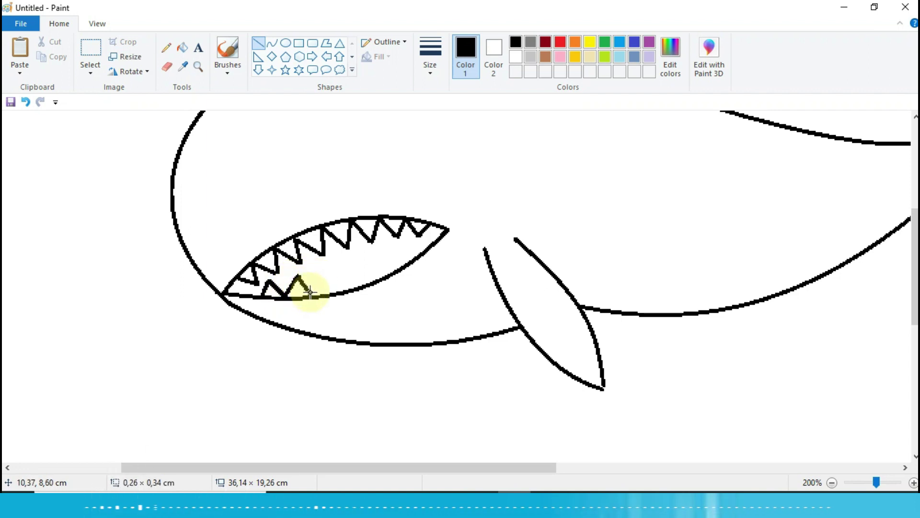
{"action": "left_click", "coordinate": [308, 287]}
{"action": "mouse_move", "coordinate": [312, 293]}
{"action": "left_mouse_down"}
{"action": "mouse_move", "coordinate": [321, 270]}
{"action": "mouse_move", "coordinate": [338, 285]}
{"action": "mouse_move", "coordinate": [350, 260]}
{"action": "mouse_move", "coordinate": [370, 281]}
{"action": "mouse_move", "coordinate": [378, 254]}
{"action": "mouse_move", "coordinate": [399, 267]}
{"action": "mouse_move", "coordinate": [405, 242]}
{"action": "left_mouse_up"}
{"action": "left_click", "coordinate": [350, 267]}
{"action": "left_click", "coordinate": [353, 264]}
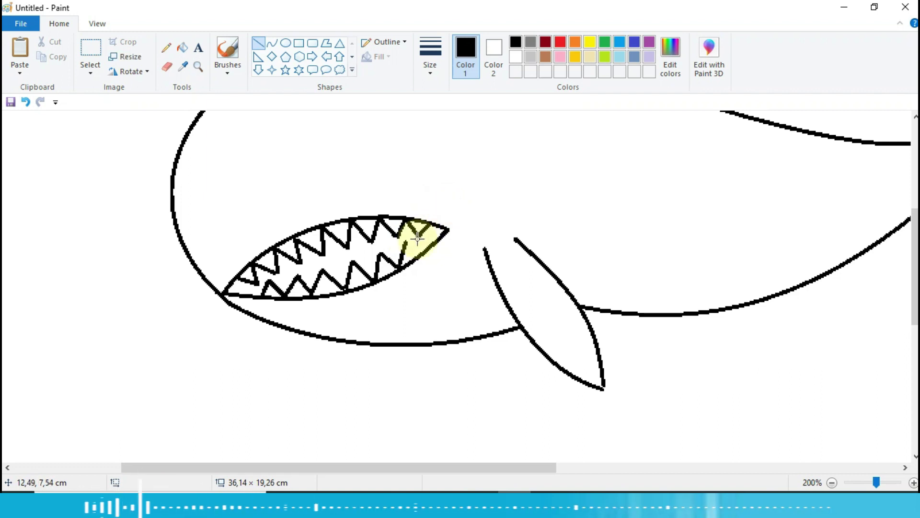
{"action": "mouse_move", "coordinate": [406, 241]}
{"action": "left_mouse_down"}
{"action": "mouse_move", "coordinate": [418, 253]}
{"action": "mouse_move", "coordinate": [424, 237]}
{"action": "left_mouse_up"}
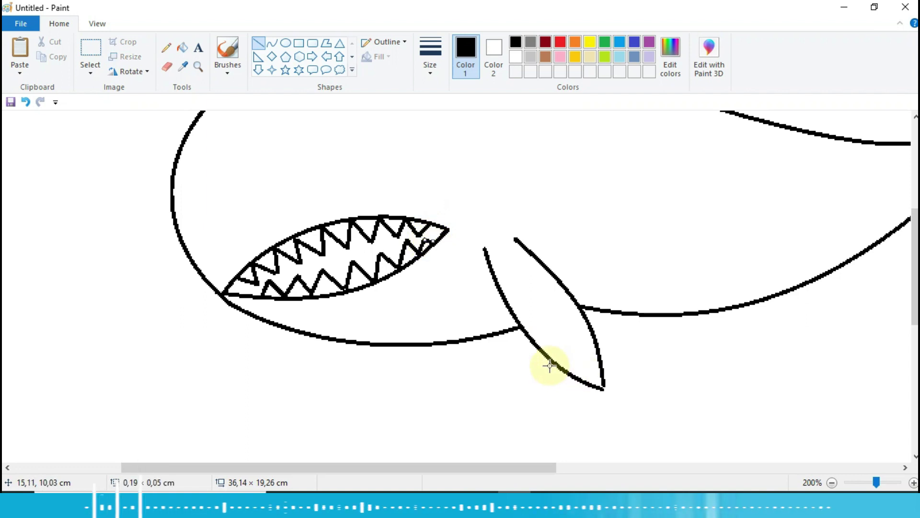
Step: Undo the last small stroke at the rear corner of the mouth
{"action": "left_click", "coordinate": [832, 482]}
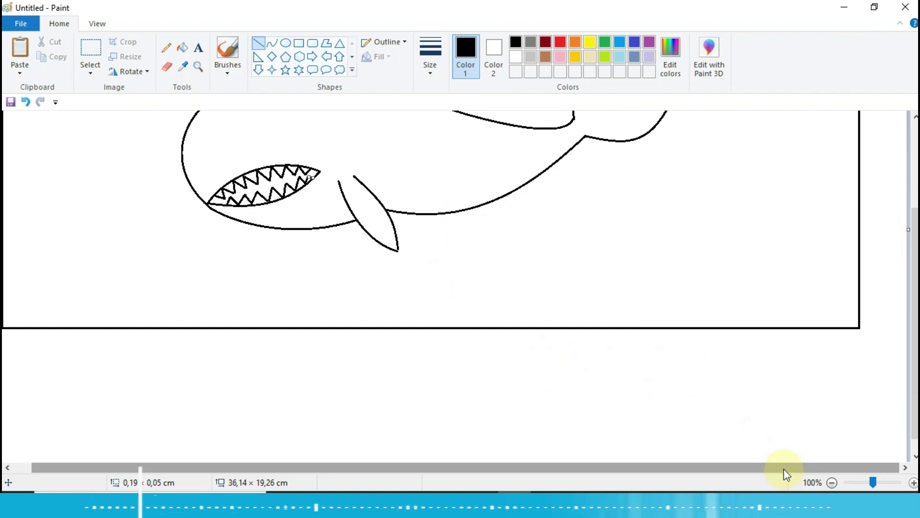
{"action": "left_click_drag", "start_coordinate": [783, 468], "coordinate": [631, 470]}
{"action": "left_click_drag", "start_coordinate": [913, 322], "coordinate": [911, 237]}
{"action": "key", "text": "ctrl+z"}
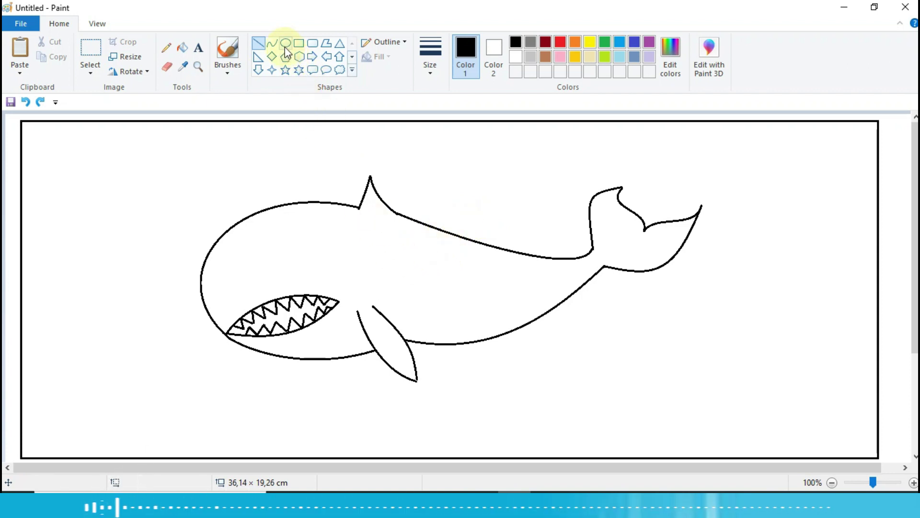
Step: Draw an eye above the mouth from an oval about 0.6 by 1 cm with a narrower oval inside it
{"action": "left_click_drag", "start_coordinate": [292, 262], "coordinate": [307, 286]}
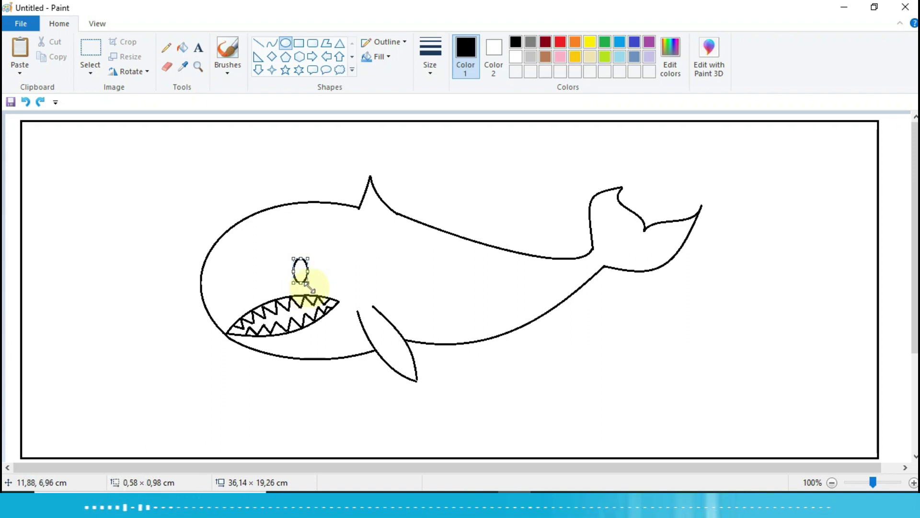
{"action": "left_click", "coordinate": [335, 268]}
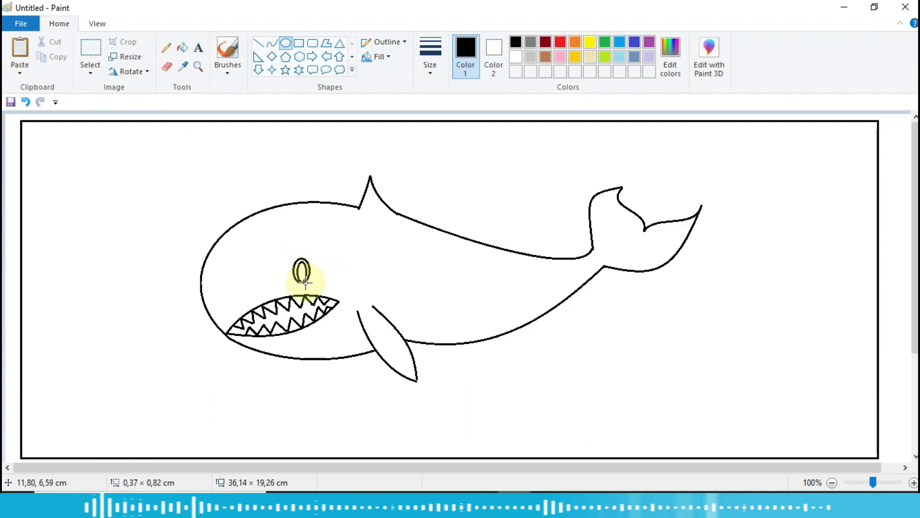
{"action": "left_click", "coordinate": [340, 273]}
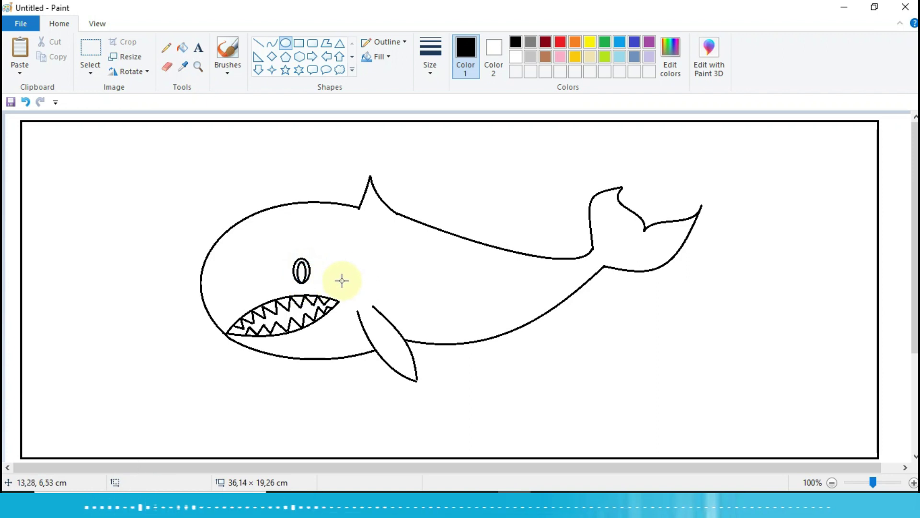
Step: Copy the eye and place the duplicate near the front of the head, above the mouth's front corner
{"action": "left_click", "coordinate": [87, 49]}
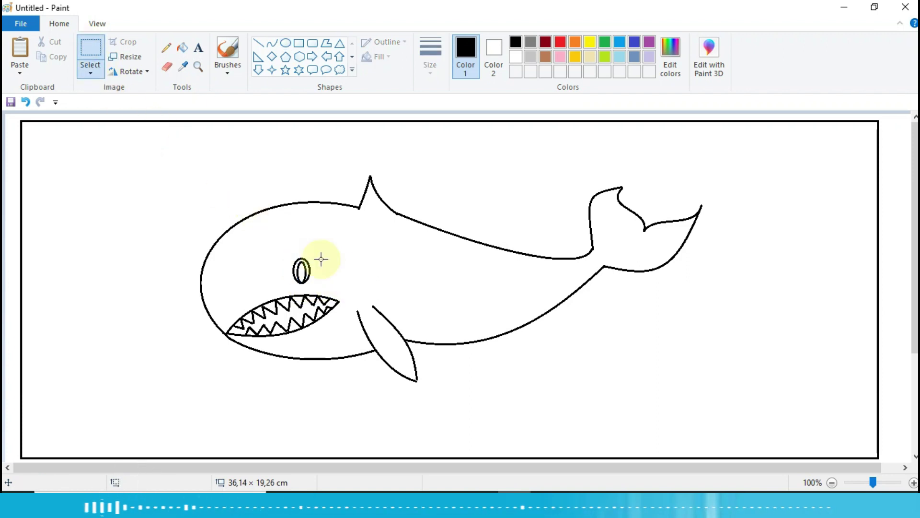
{"action": "left_click_drag", "start_coordinate": [286, 253], "coordinate": [316, 288]}
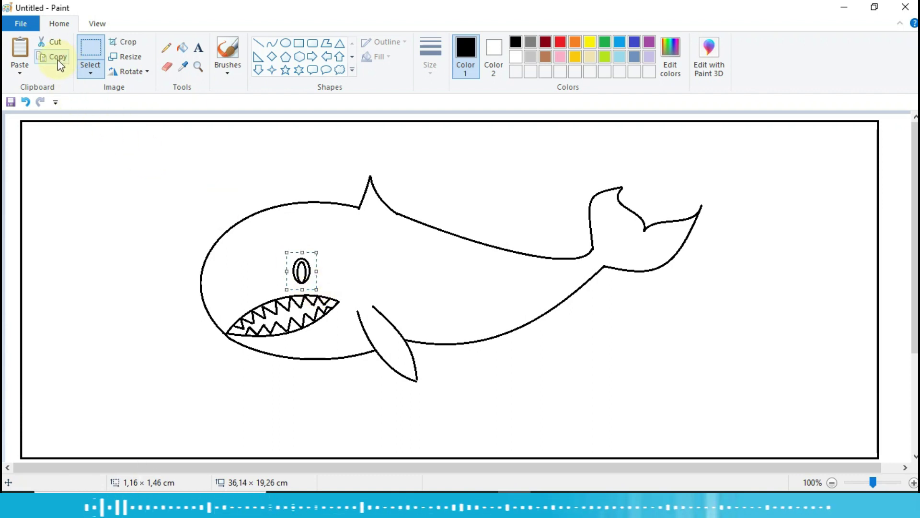
{"action": "left_click", "coordinate": [21, 52]}
{"action": "left_click_drag", "start_coordinate": [16, 133], "coordinate": [226, 294]}
{"action": "left_click", "coordinate": [286, 42]}
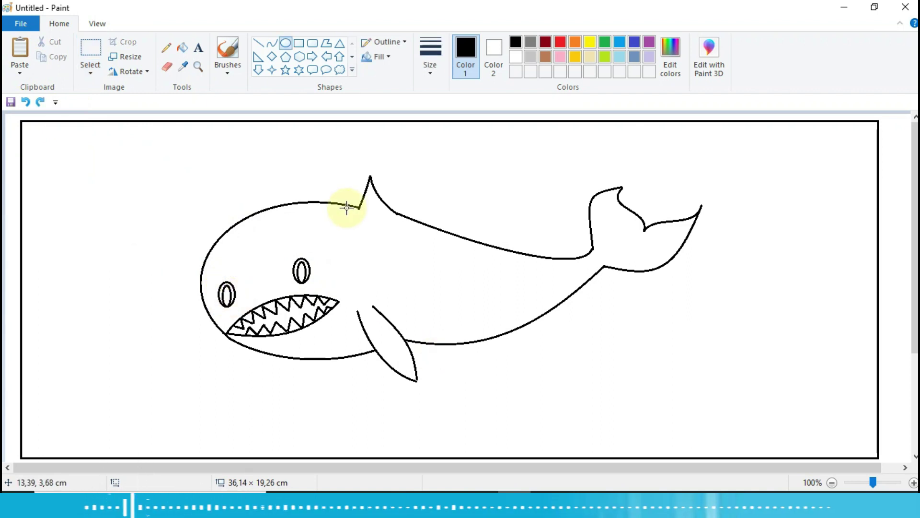
Step: Draw a downward-sagging curve about 2 cm wide in the empty area in front of the whale's head
{"action": "left_click_drag", "start_coordinate": [338, 202], "coordinate": [293, 108]}
{"action": "key", "text": "Escape"}
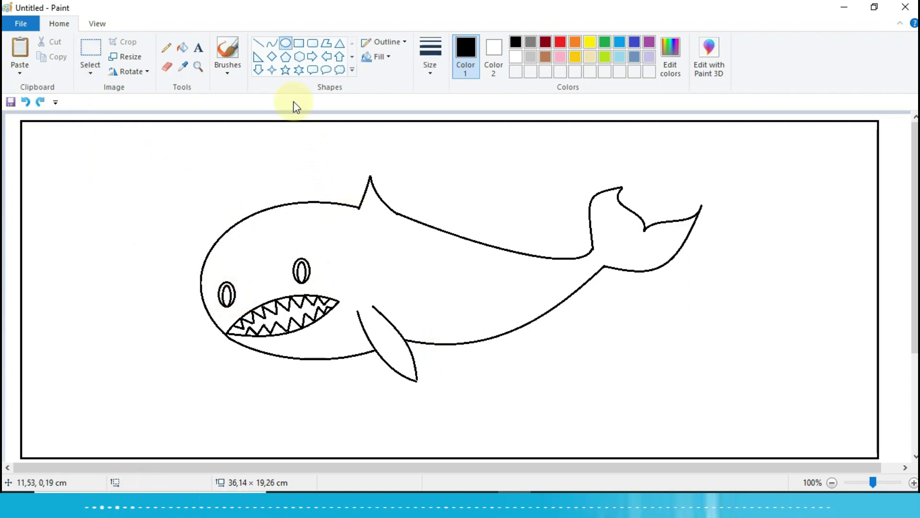
{"action": "left_click", "coordinate": [271, 43]}
{"action": "left_click_drag", "start_coordinate": [110, 197], "coordinate": [136, 200]}
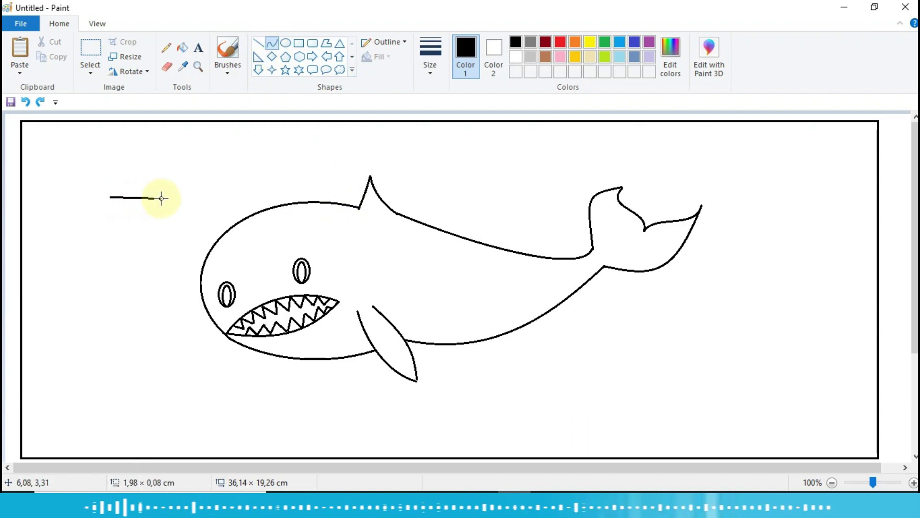
{"action": "left_click_drag", "start_coordinate": [128, 195], "coordinate": [136, 214]}
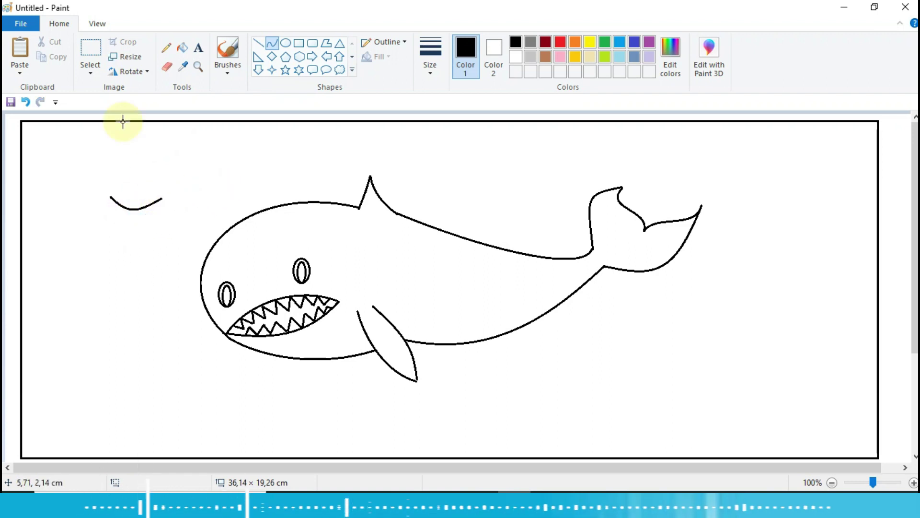
Step: Copy the small wave curve and move the original against the frame's left edge, level with the whale's mouth
{"action": "left_click", "coordinate": [90, 47]}
{"action": "left_click", "coordinate": [90, 47]}
{"action": "left_click_drag", "start_coordinate": [103, 188], "coordinate": [172, 217]}
{"action": "left_click", "coordinate": [55, 57]}
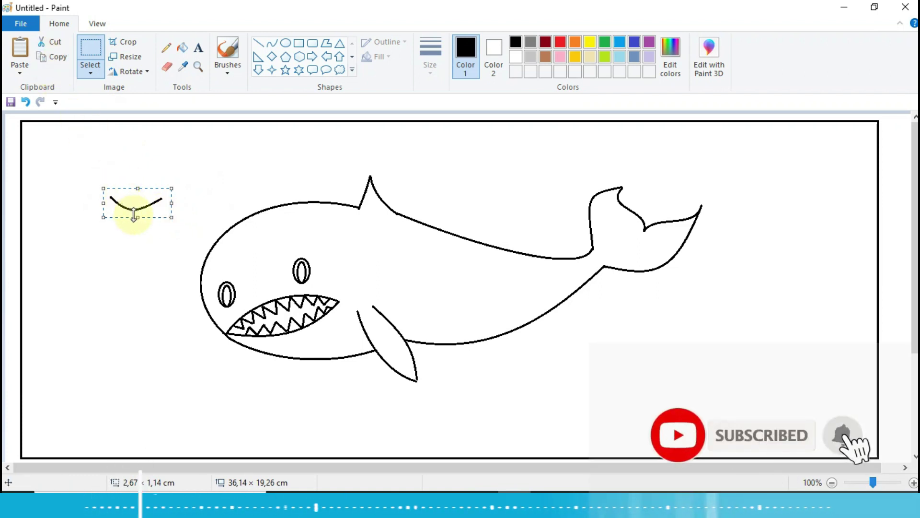
{"action": "left_click_drag", "start_coordinate": [131, 211], "coordinate": [62, 323]}
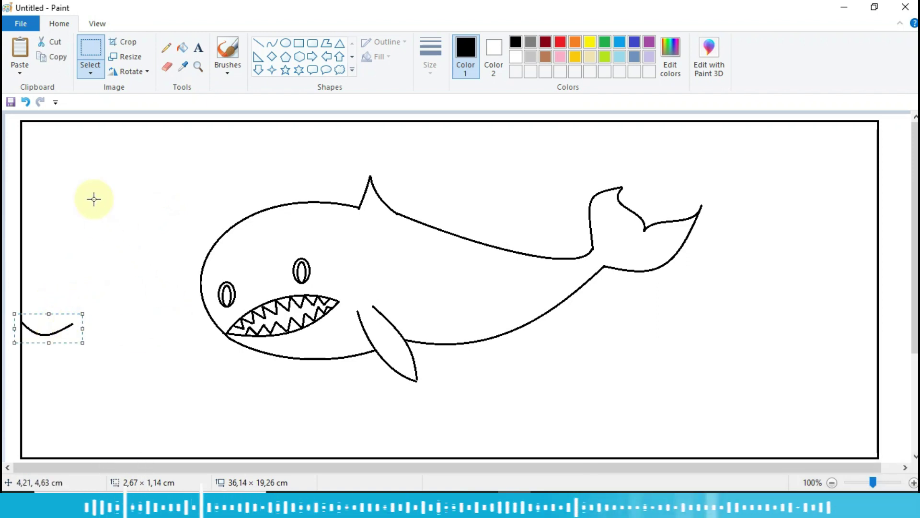
Step: Paste three copies of the wave curve end to end, continuing the waterline from the frame to the whale's head
{"action": "left_click", "coordinate": [20, 49]}
{"action": "left_click_drag", "start_coordinate": [29, 115], "coordinate": [97, 330]}
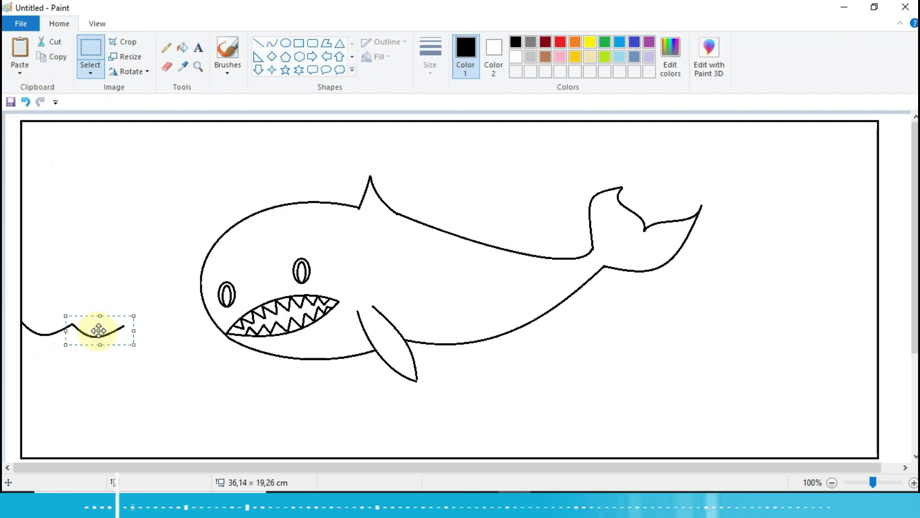
{"action": "left_click", "coordinate": [20, 49]}
{"action": "left_click_drag", "start_coordinate": [33, 130], "coordinate": [146, 330]}
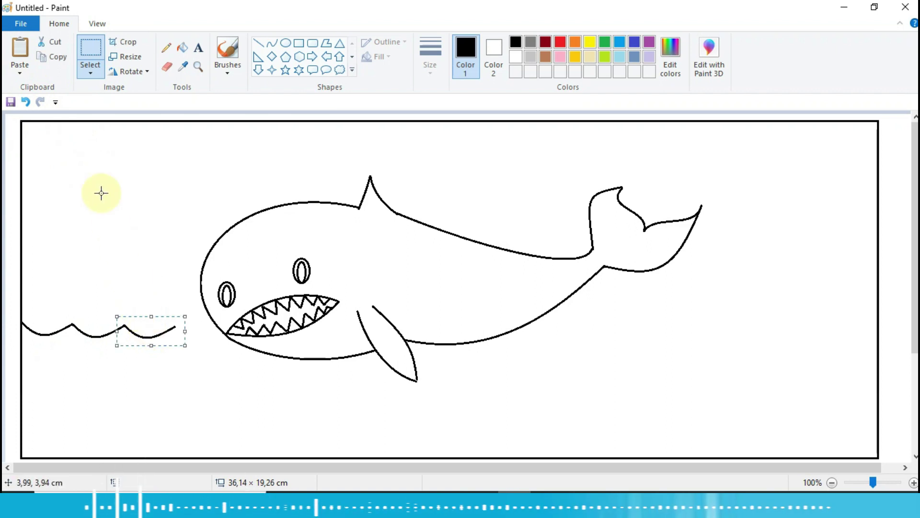
{"action": "left_click", "coordinate": [28, 79]}
{"action": "left_click_drag", "start_coordinate": [43, 131], "coordinate": [197, 327]}
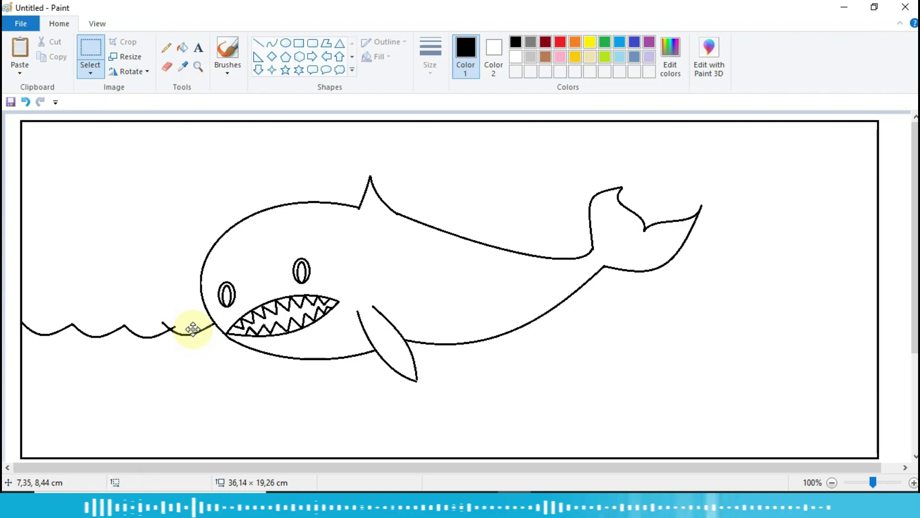
{"action": "left_click", "coordinate": [154, 179]}
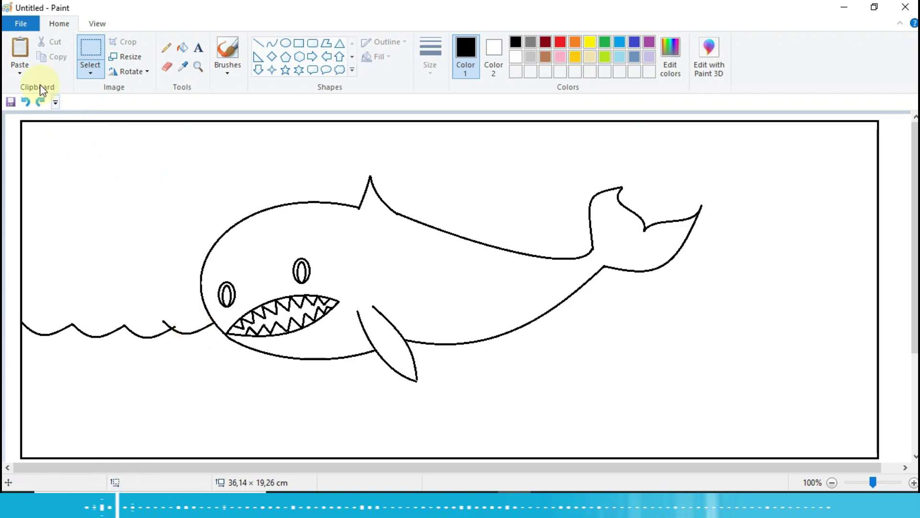
Step: Paste four copies of the wave curve end to end, starting at the whale's underside below the tail
{"action": "left_click", "coordinate": [22, 51]}
{"action": "left_click_drag", "start_coordinate": [41, 126], "coordinate": [579, 316]}
{"action": "left_click", "coordinate": [20, 53]}
{"action": "left_click_drag", "start_coordinate": [33, 127], "coordinate": [624, 314]}
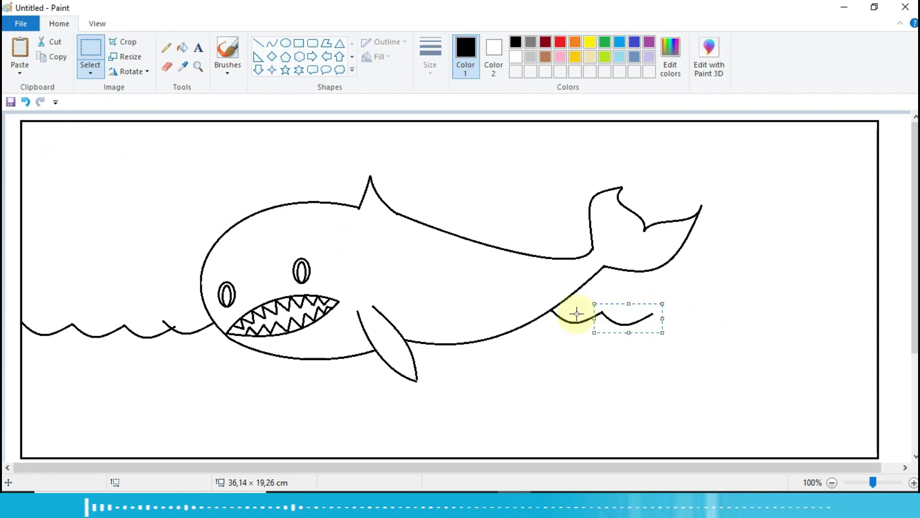
{"action": "left_click", "coordinate": [19, 53]}
{"action": "left_click_drag", "start_coordinate": [29, 116], "coordinate": [675, 320]}
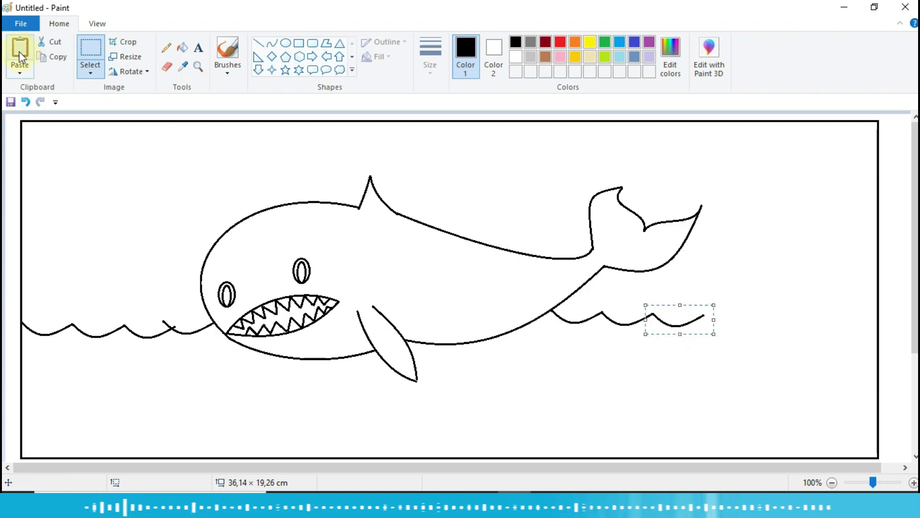
{"action": "left_click", "coordinate": [19, 52]}
{"action": "left_click_drag", "start_coordinate": [39, 131], "coordinate": [729, 324]}
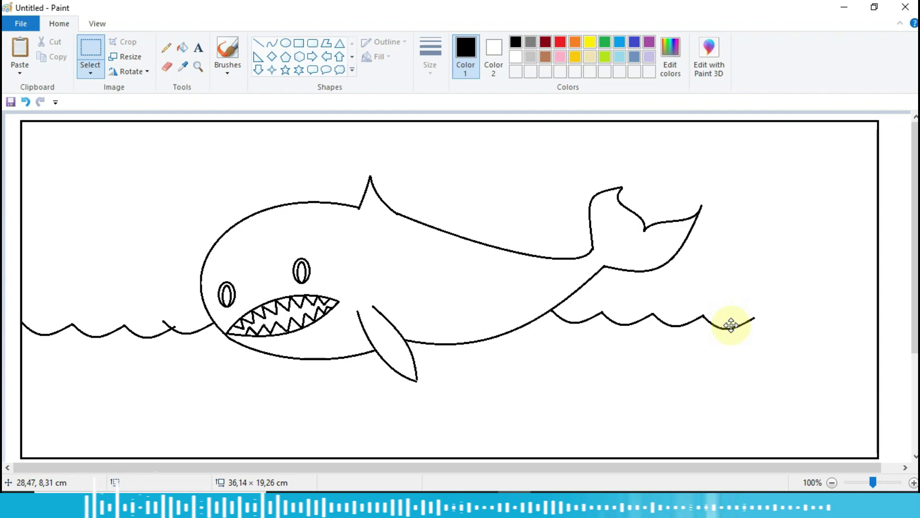
Step: Paste three more wave curves to extend the rear waterline across the frame's right edge
{"action": "left_click", "coordinate": [19, 53]}
{"action": "left_click_drag", "start_coordinate": [40, 128], "coordinate": [784, 323]}
{"action": "left_click", "coordinate": [19, 51]}
{"action": "left_click_drag", "start_coordinate": [40, 124], "coordinate": [834, 325]}
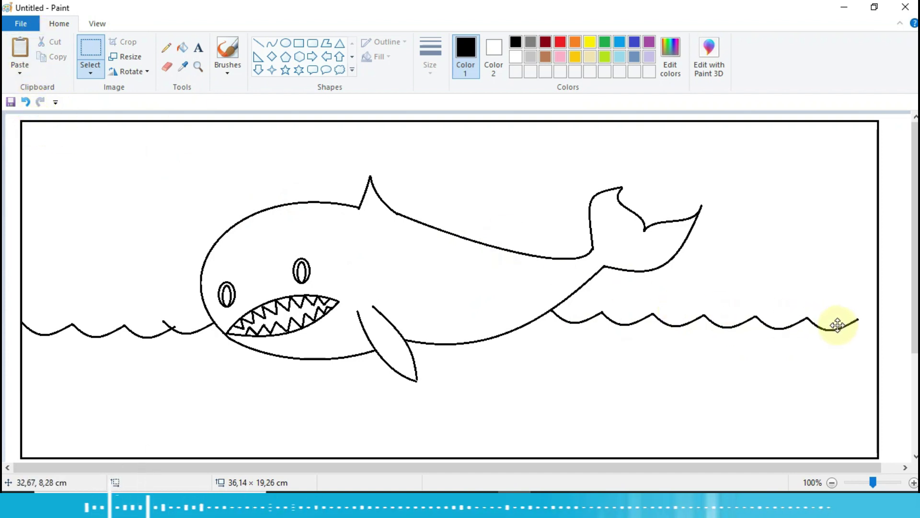
{"action": "left_click", "coordinate": [20, 48]}
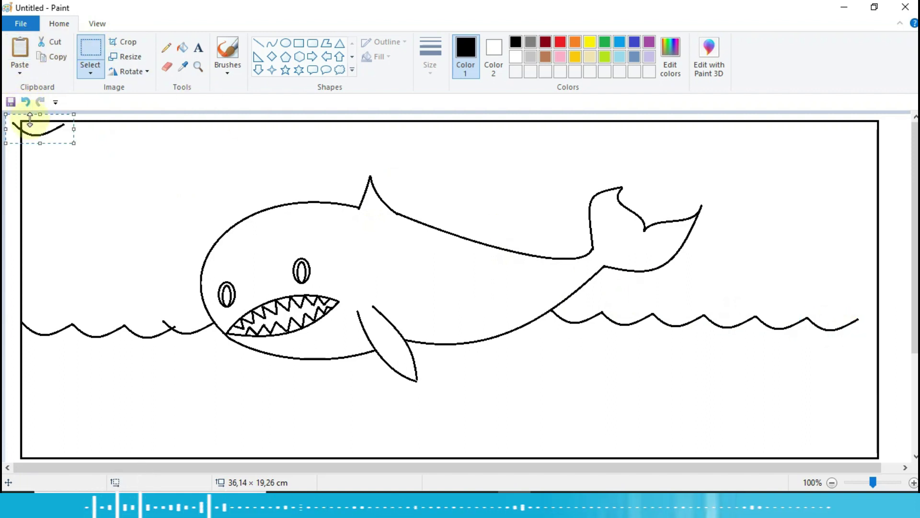
{"action": "left_click_drag", "start_coordinate": [31, 123], "coordinate": [878, 324]}
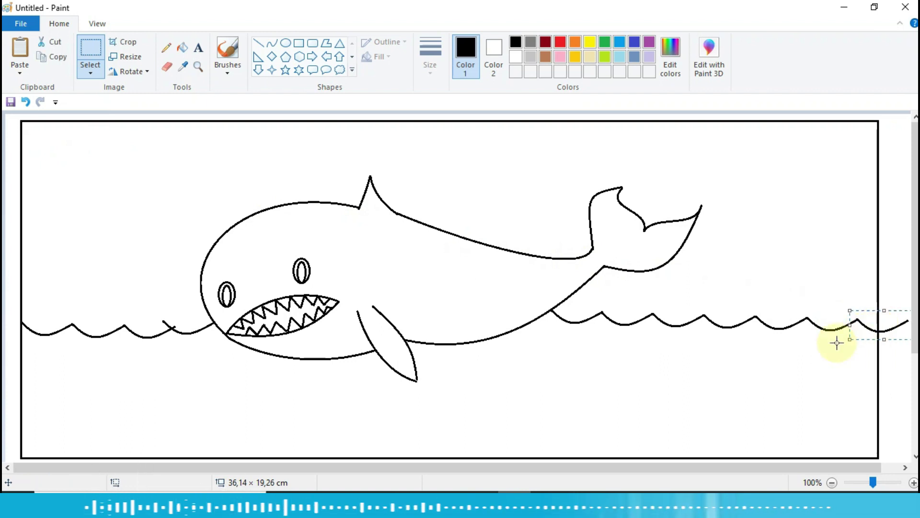
{"action": "left_click", "coordinate": [790, 245]}
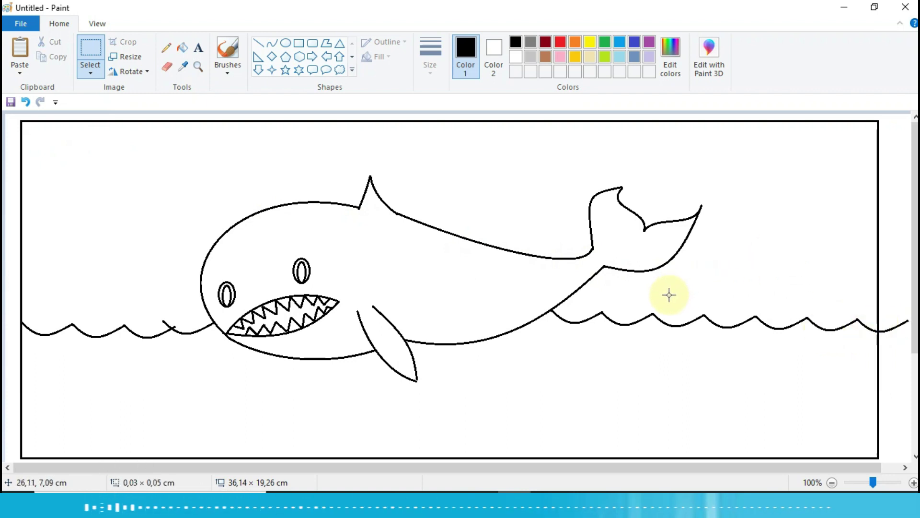
Step: Erase the stray line ends where the last two waves cross in front of the whale's head
{"action": "left_click", "coordinate": [198, 66]}
{"action": "left_click", "coordinate": [401, 246]}
{"action": "left_click", "coordinate": [401, 247]}
{"action": "scroll", "coordinate": [484, 300], "scroll_direction": "down", "scroll_amount": 5}
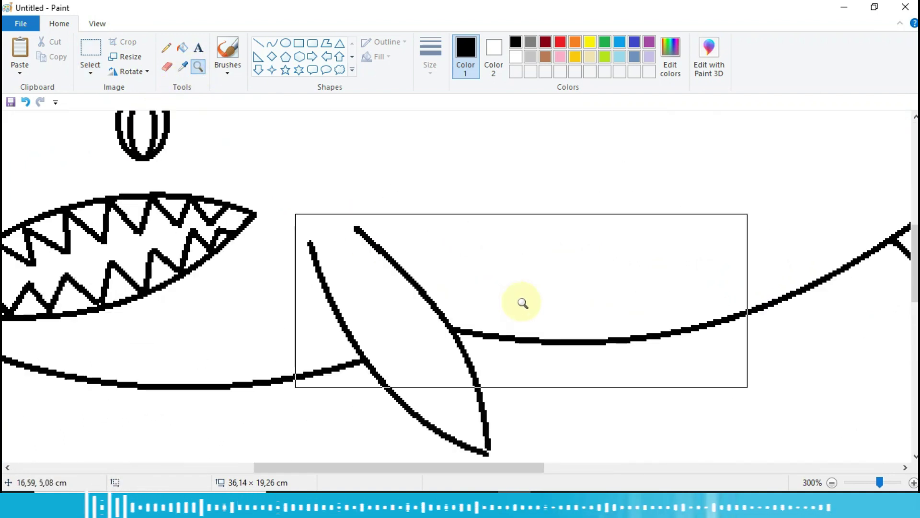
{"action": "left_click_drag", "start_coordinate": [443, 464], "coordinate": [239, 461]}
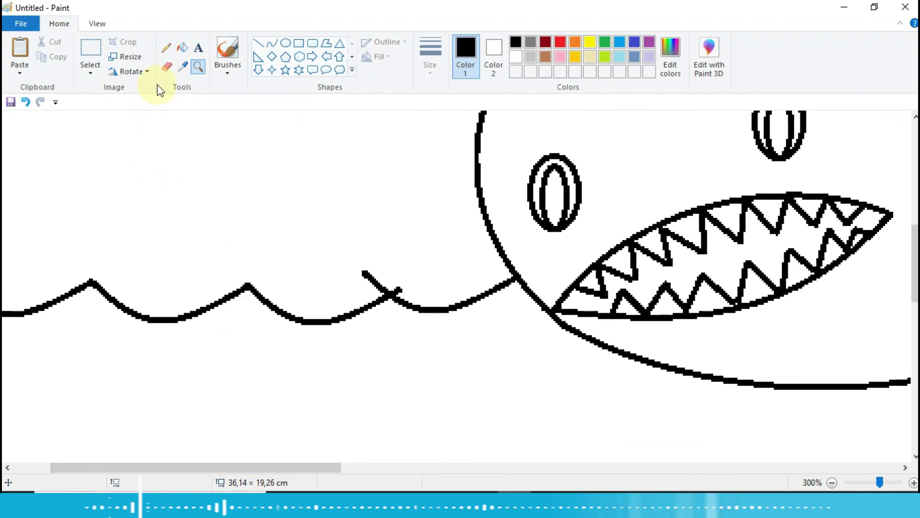
{"action": "left_click", "coordinate": [167, 67]}
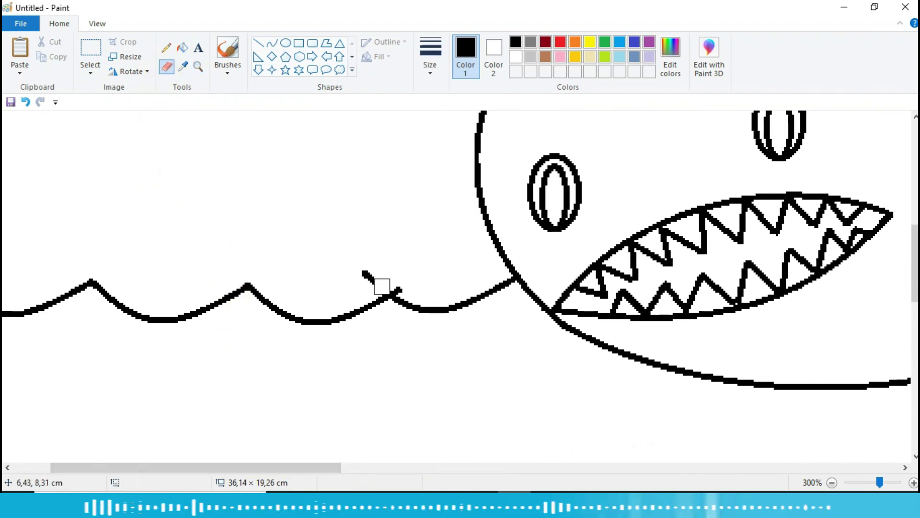
{"action": "left_click_drag", "start_coordinate": [378, 281], "coordinate": [362, 260]}
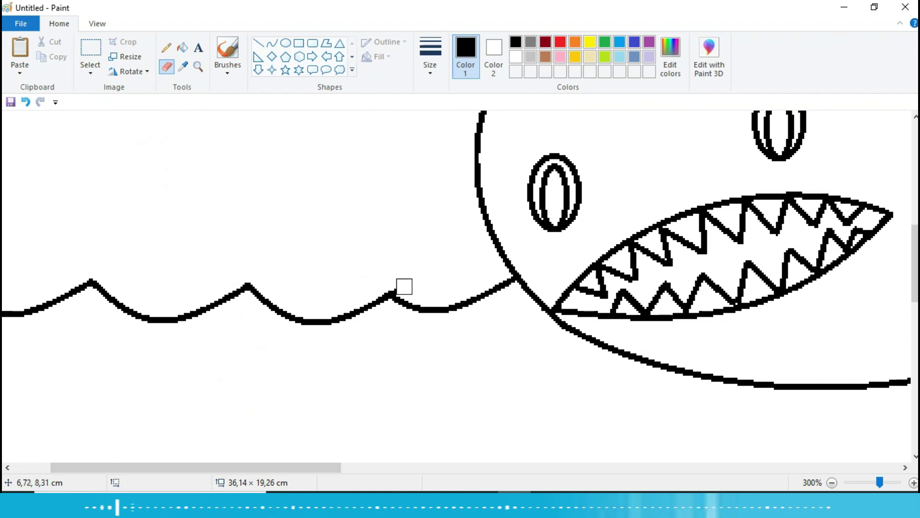
Step: Erase the part of the last wave that sticks out beyond the frame's right edge
{"action": "left_click_drag", "start_coordinate": [323, 467], "coordinate": [909, 468]}
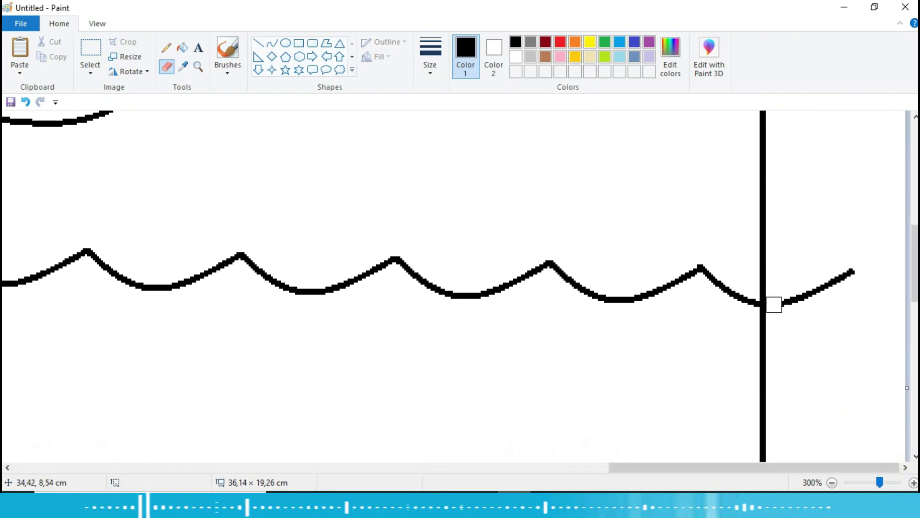
{"action": "mouse_move", "coordinate": [772, 304]}
{"action": "left_mouse_down"}
{"action": "mouse_move", "coordinate": [823, 286]}
{"action": "mouse_move", "coordinate": [811, 283]}
{"action": "left_mouse_up"}
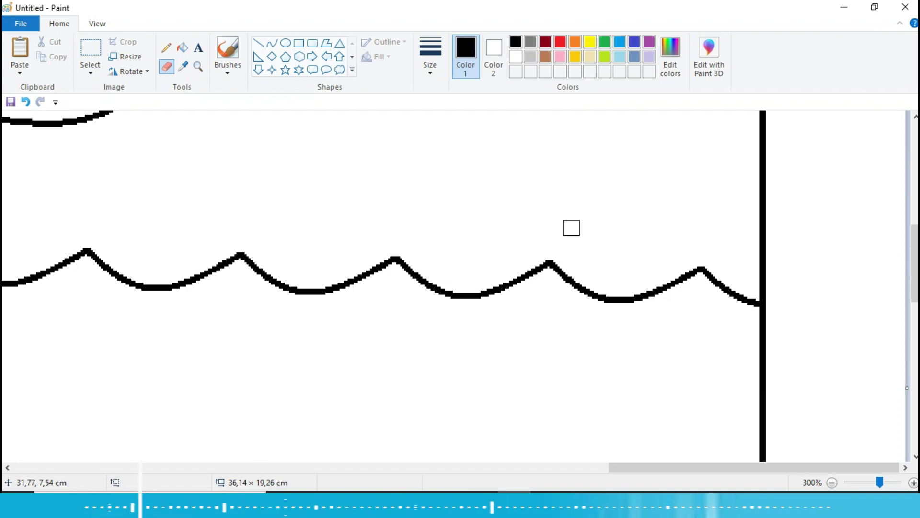
{"action": "left_click", "coordinate": [832, 482]}
{"action": "left_click", "coordinate": [831, 482]}
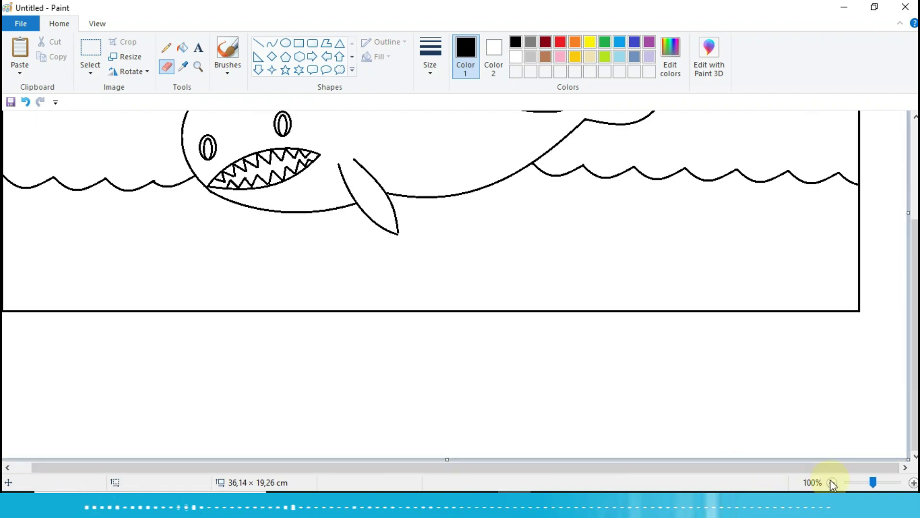
{"action": "left_click_drag", "start_coordinate": [709, 472], "coordinate": [653, 472]}
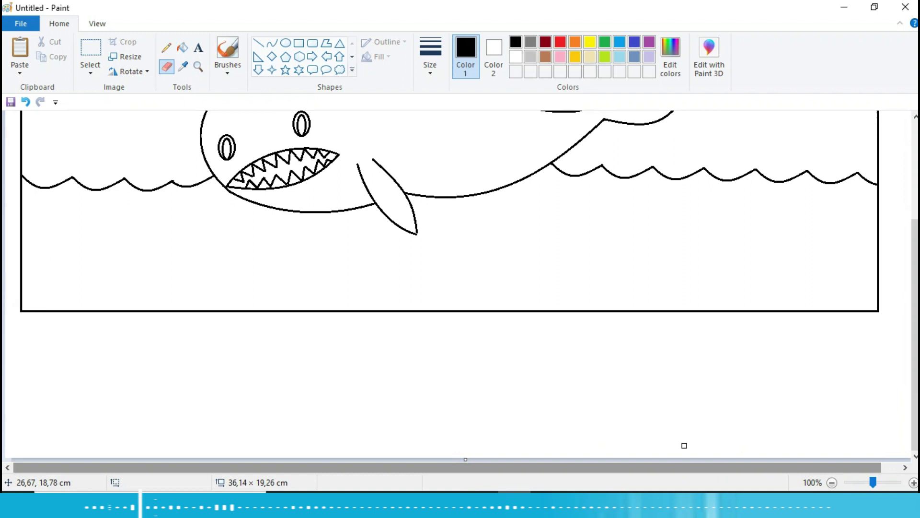
{"action": "left_click_drag", "start_coordinate": [916, 328], "coordinate": [915, 232]}
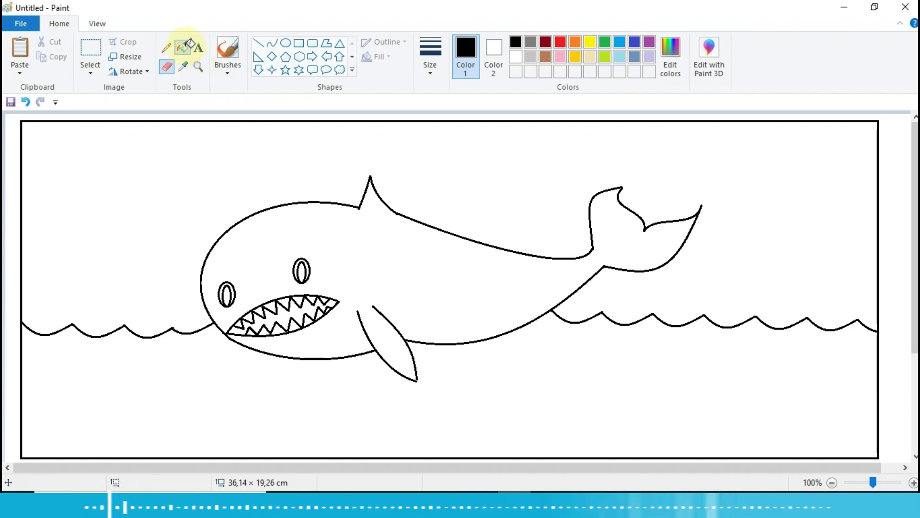
Step: Fill the sea below the waves with bright blue and the whale's body with blue-gray
{"action": "left_click", "coordinate": [187, 47]}
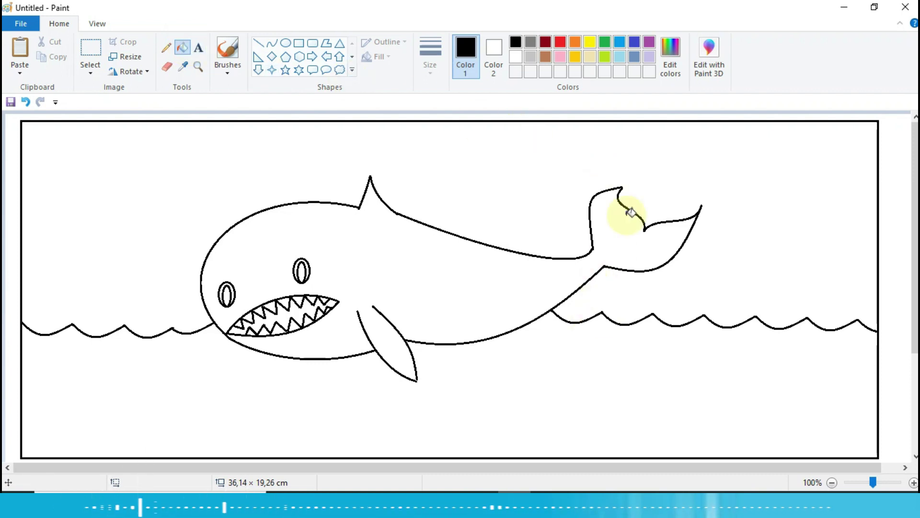
{"action": "left_click", "coordinate": [619, 44]}
{"action": "left_click", "coordinate": [595, 362]}
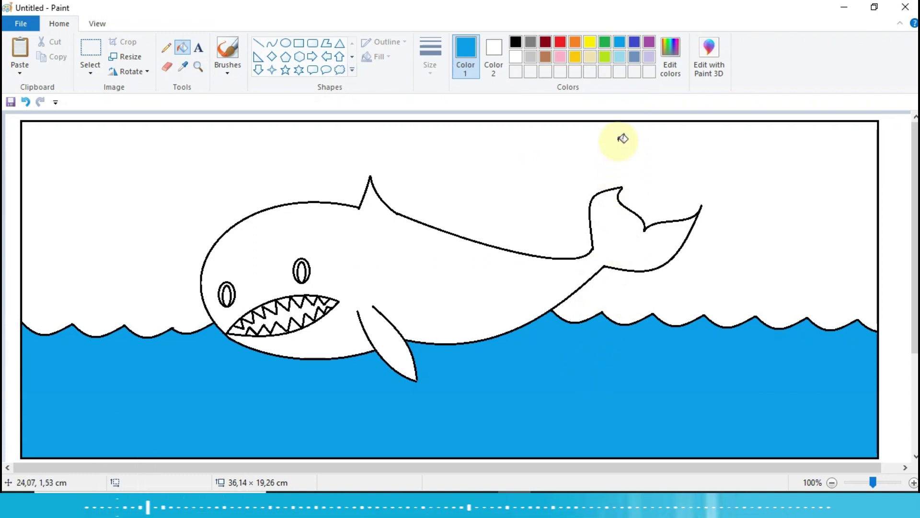
{"action": "left_click", "coordinate": [637, 57]}
{"action": "left_click", "coordinate": [410, 277]}
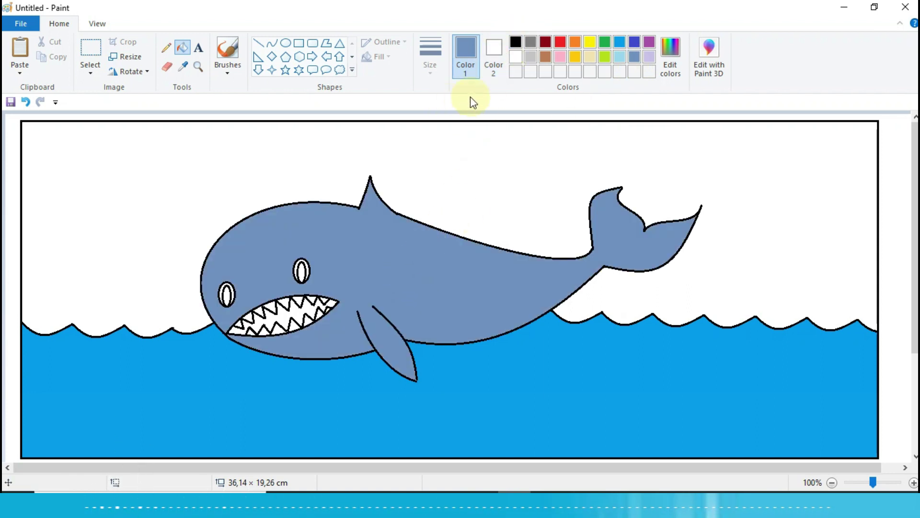
Step: Fill the inner ovals of both eyes with black
{"action": "left_click", "coordinate": [515, 42]}
{"action": "left_click", "coordinate": [302, 272]}
{"action": "left_click", "coordinate": [228, 294]}
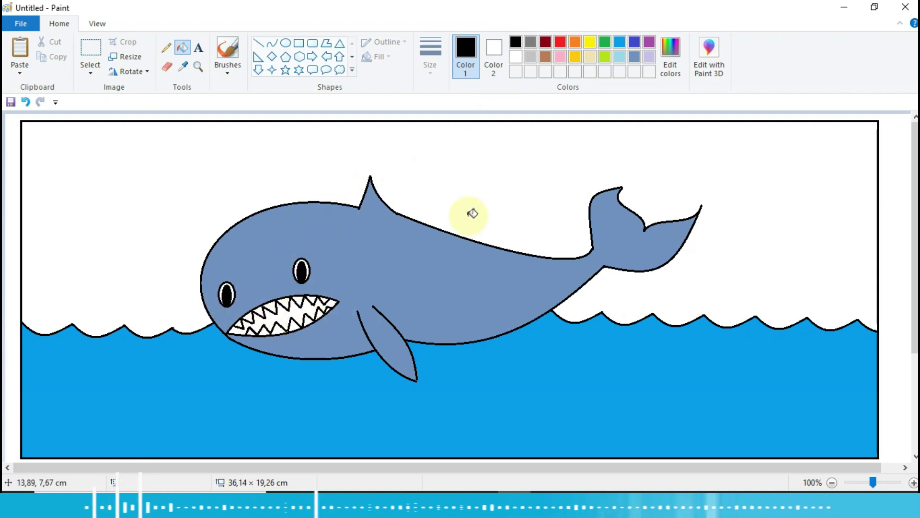
Step: Fill the mouth between the teeth with red and the sky above the waves with light turquoise
{"action": "left_click", "coordinate": [560, 42]}
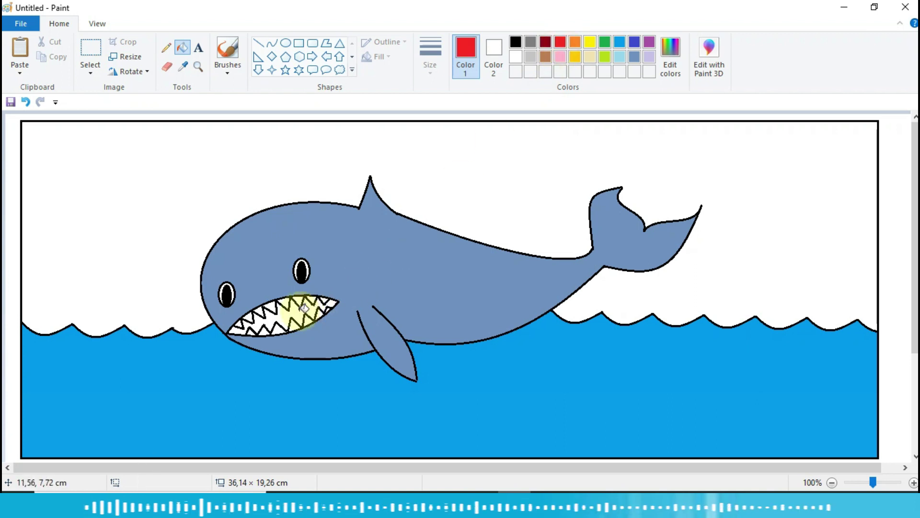
{"action": "left_click", "coordinate": [294, 312]}
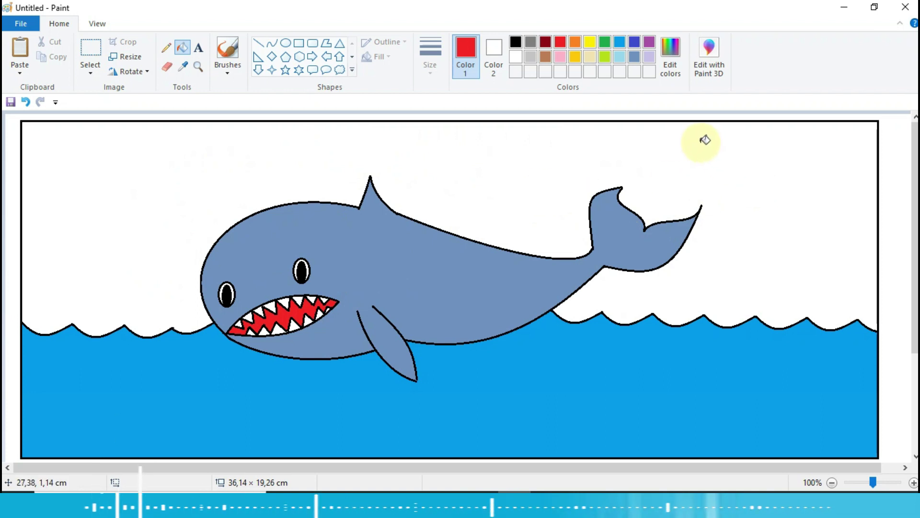
{"action": "left_click", "coordinate": [620, 57]}
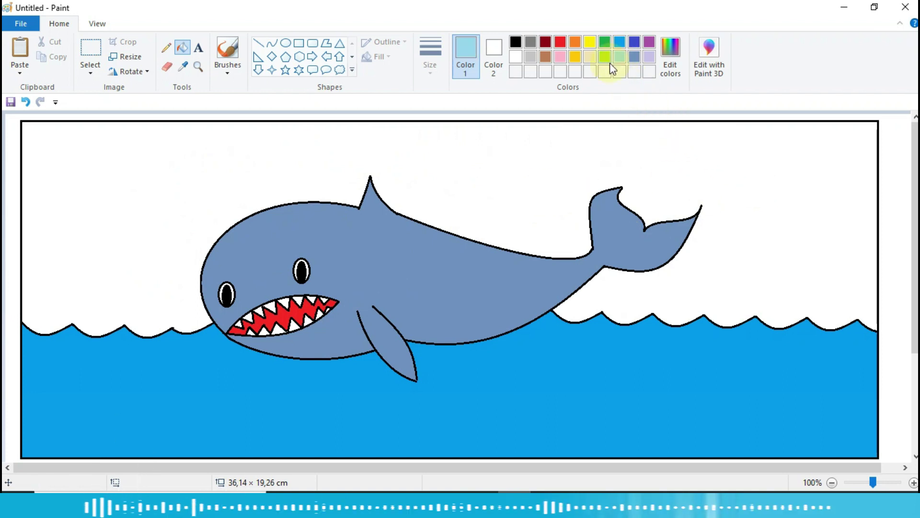
{"action": "left_click", "coordinate": [533, 175]}
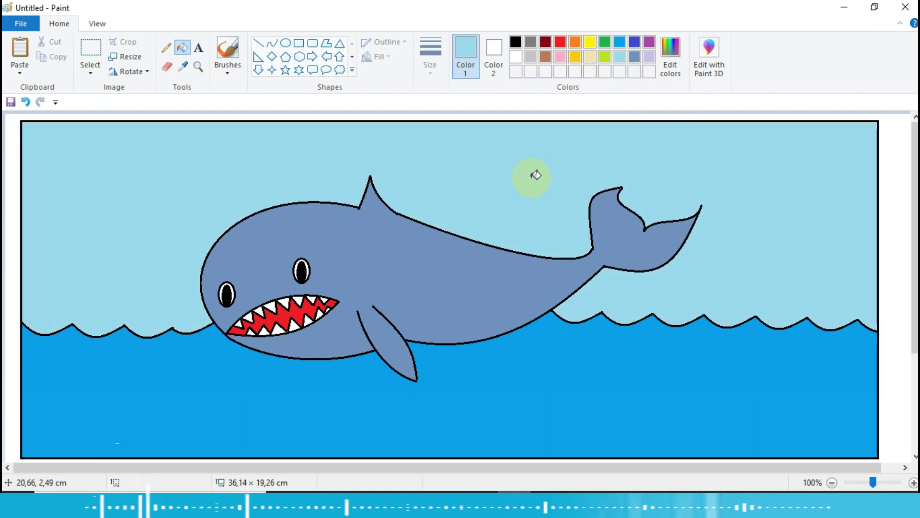